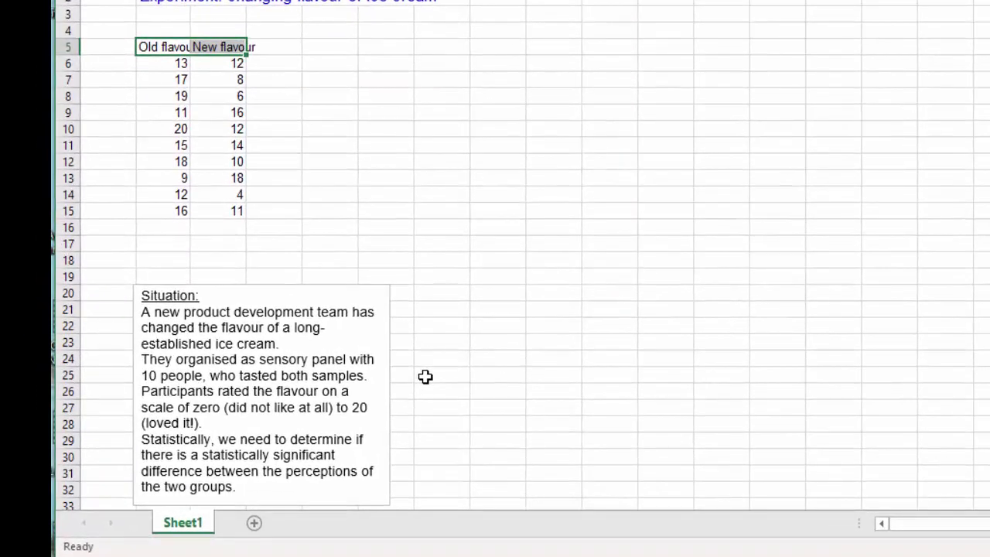
# - Try widening column B for Old flavour, undo it, and select the B5:C5 headers
pyautogui.click(239, 432)
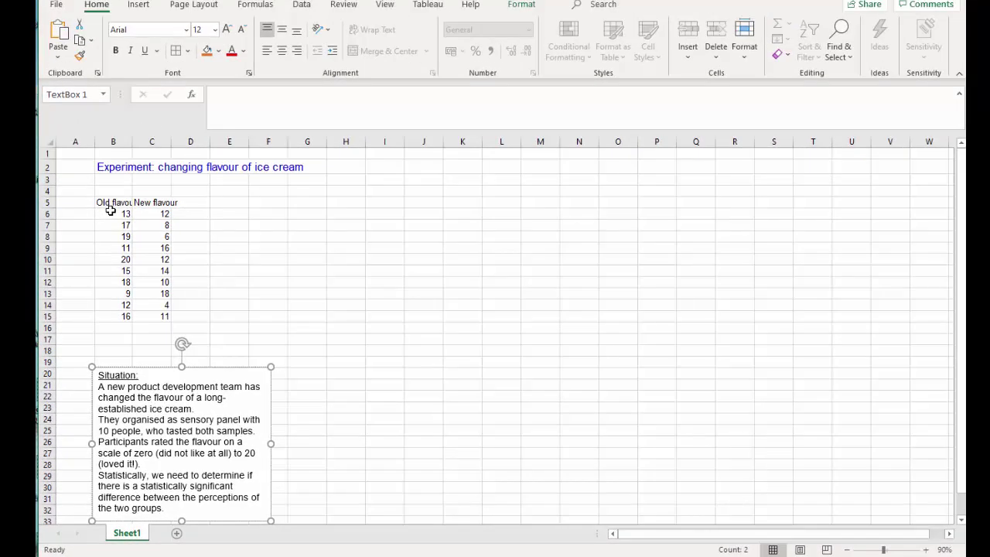
pyautogui.click(114, 202)
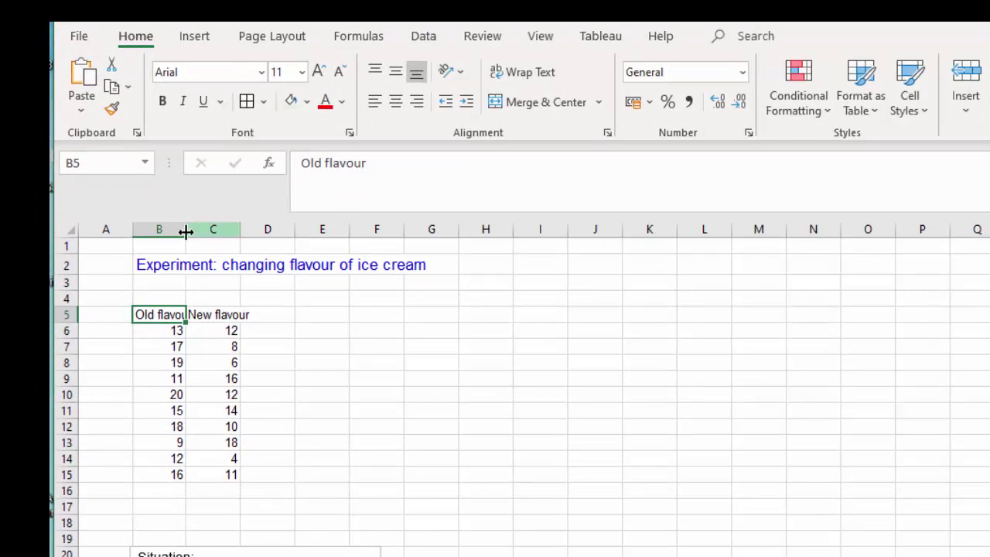
pyautogui.moveTo(185, 235); pyautogui.dragTo(221, 235)
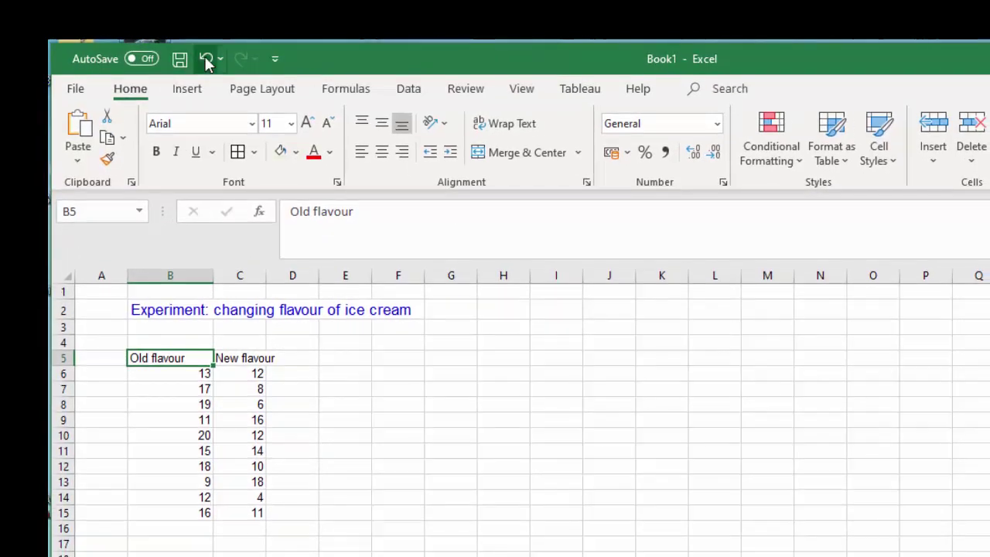
pyautogui.click(207, 60)
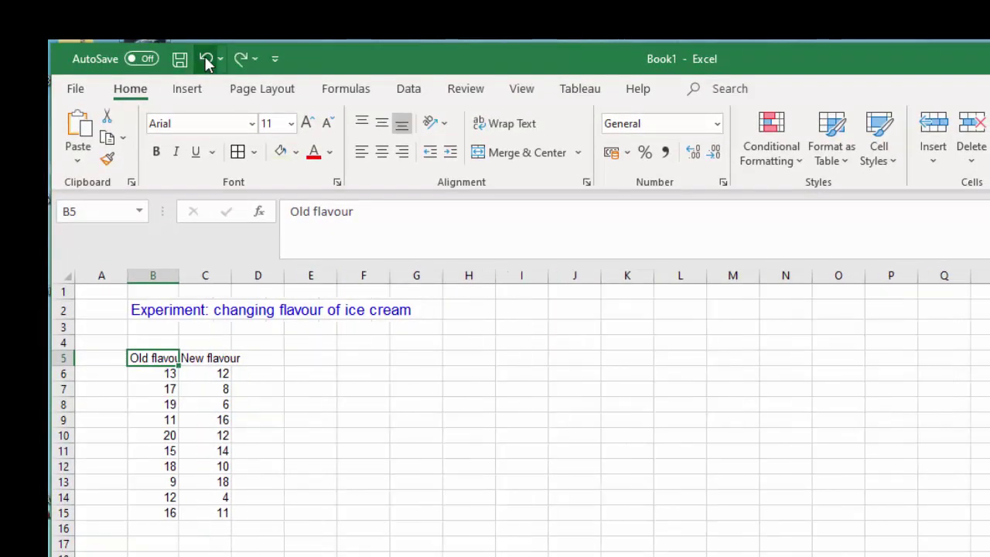
pyautogui.moveTo(175, 359); pyautogui.dragTo(189, 357)
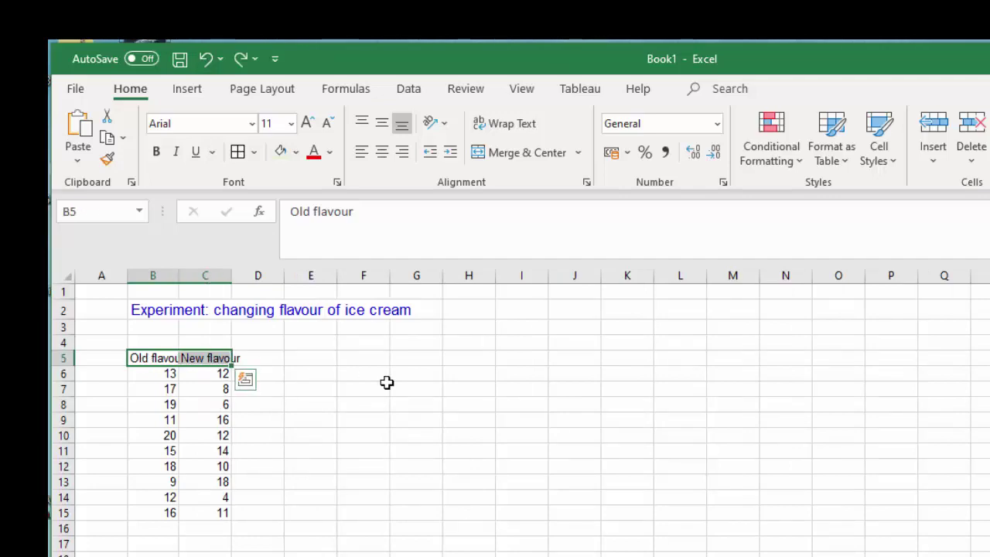
# - Format the B5:C5 headers with Top vertical alignment and Wrap text
pyautogui.rightClick(215, 358)
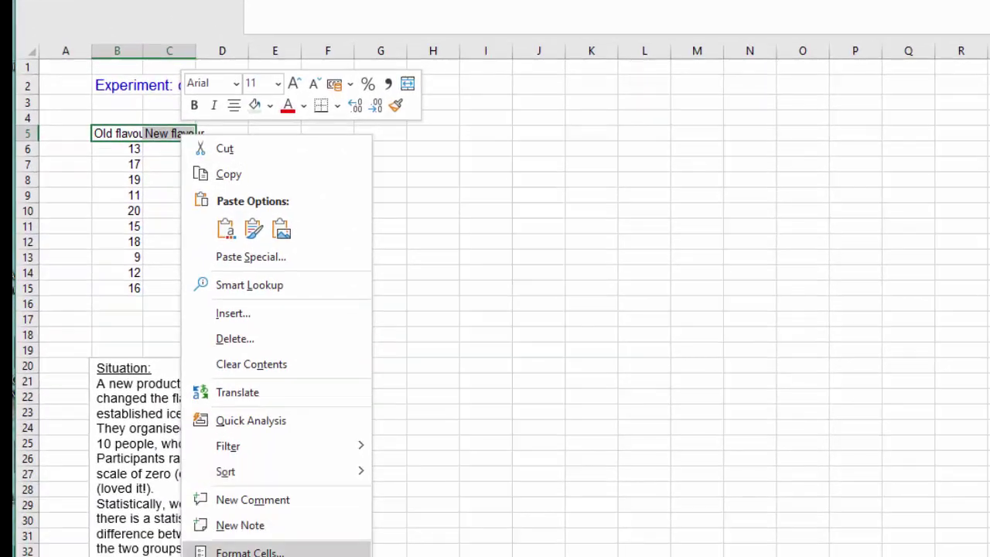
pyautogui.click(249, 552)
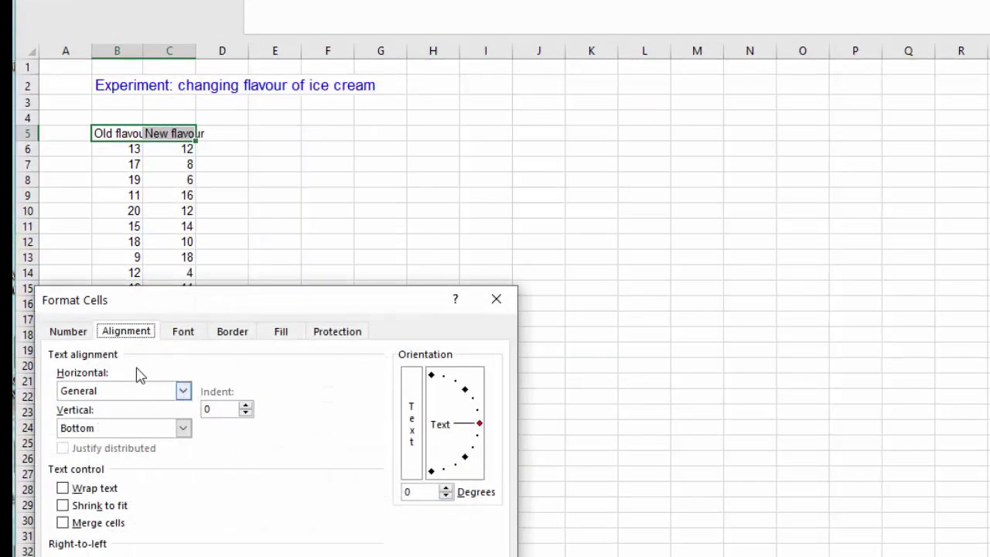
pyautogui.click(184, 433)
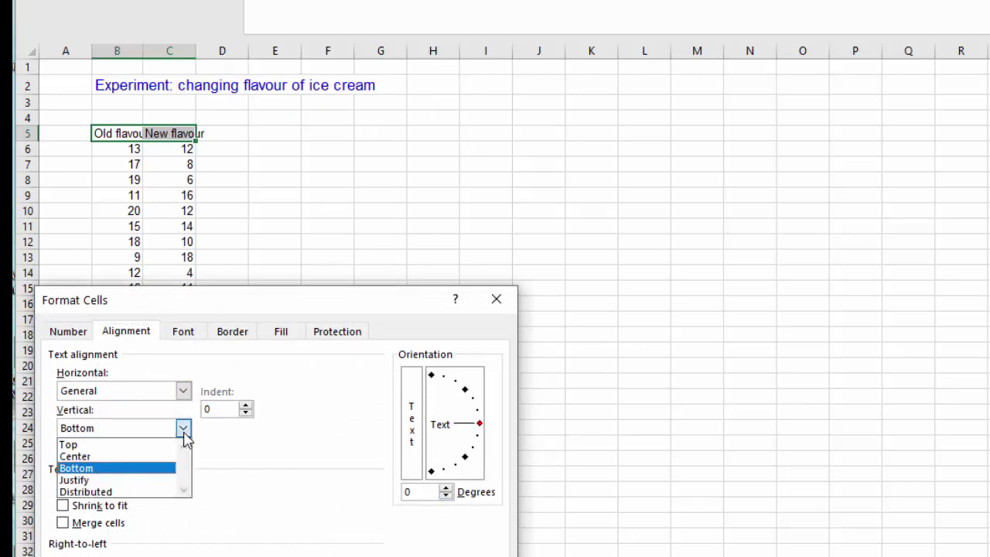
pyautogui.click(126, 445)
pyautogui.click(64, 488)
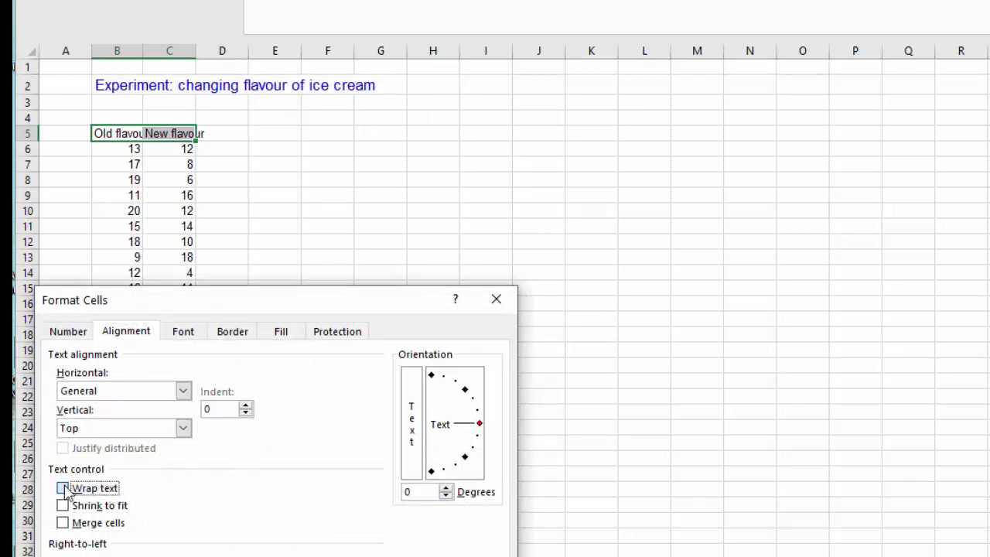
pyautogui.press('Return')
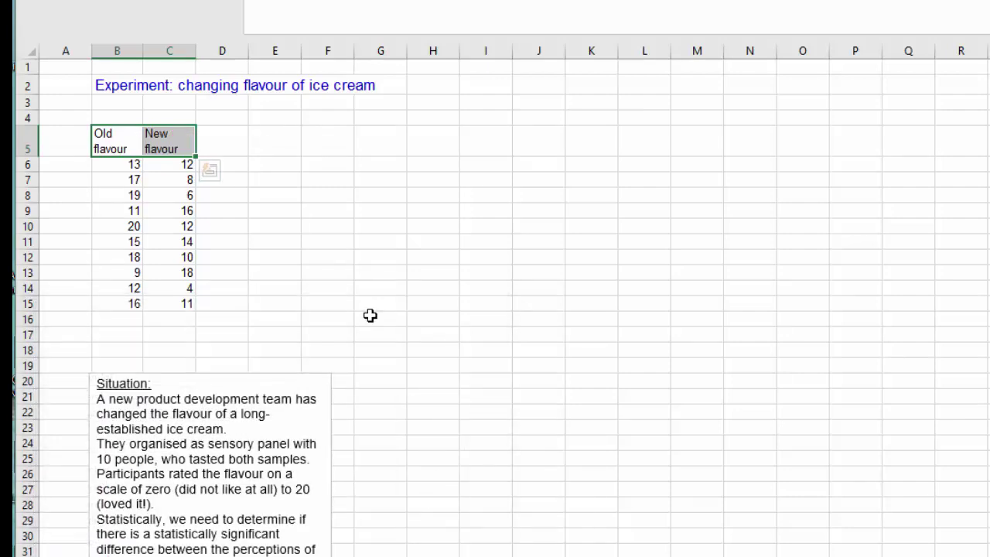
# - Centre the B5:C15 flavour table contents and give every cell All Borders
pyautogui.click(260, 145)
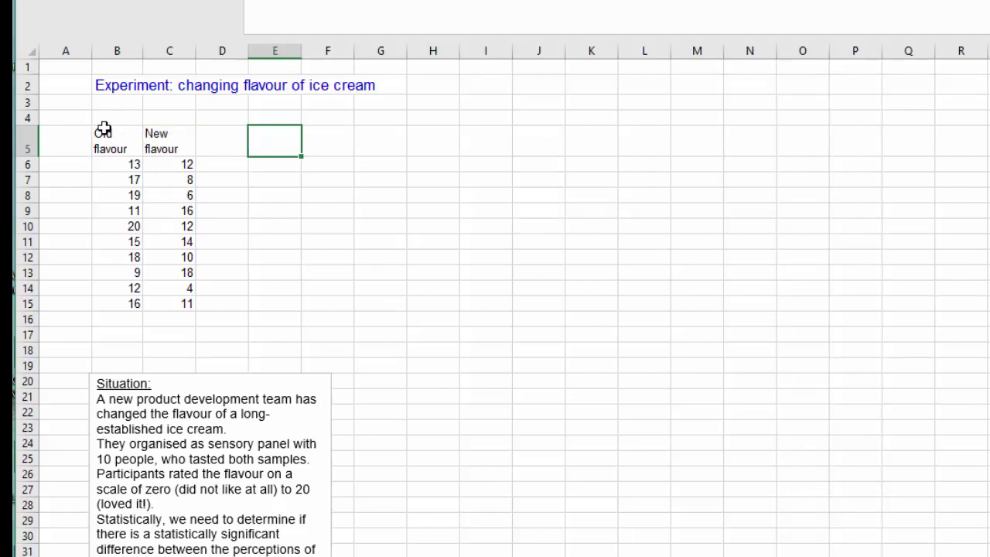
pyautogui.moveTo(103, 133)
pyautogui.mouseDown()
pyautogui.moveTo(183, 245)
pyautogui.moveTo(183, 302)
pyautogui.mouseUp()
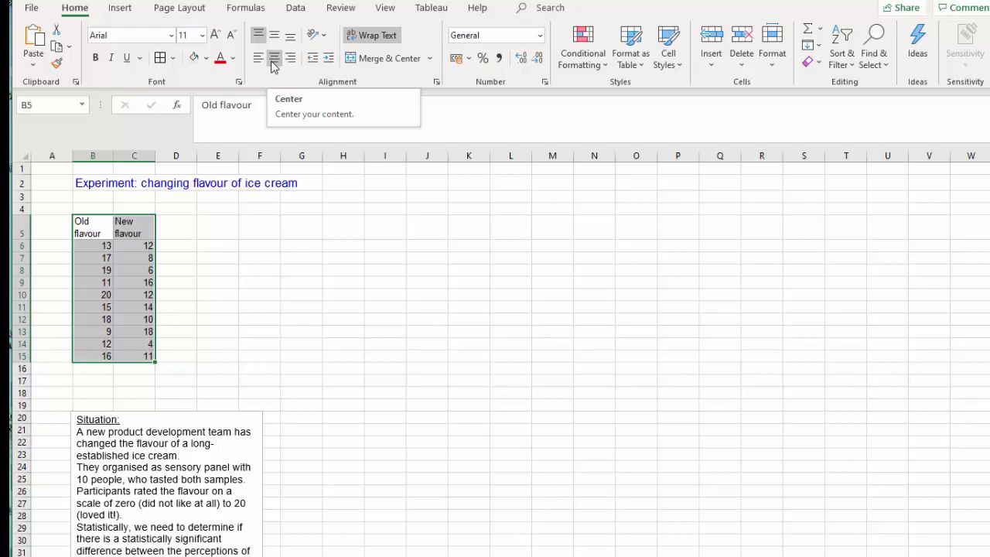
pyautogui.click(274, 59)
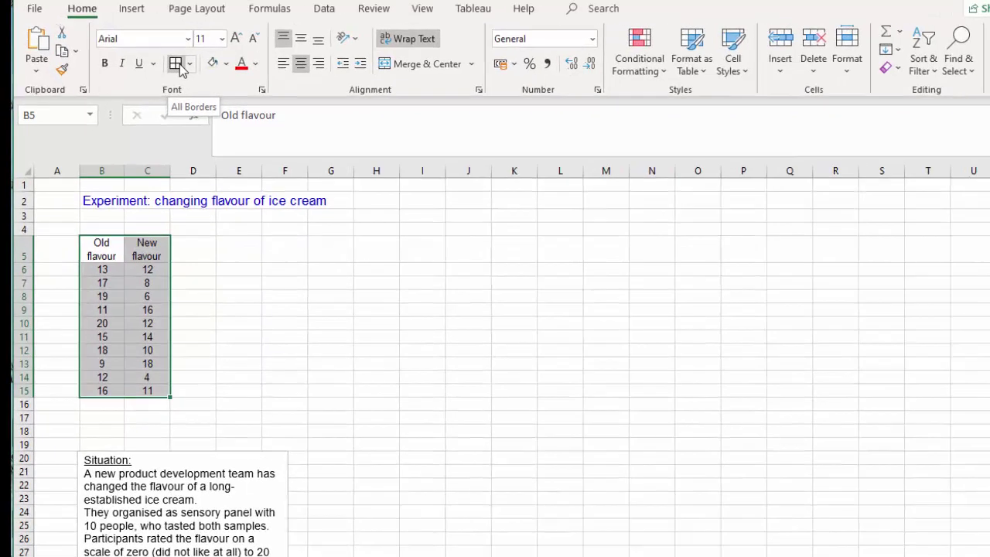
pyautogui.click(178, 68)
pyautogui.click(402, 409)
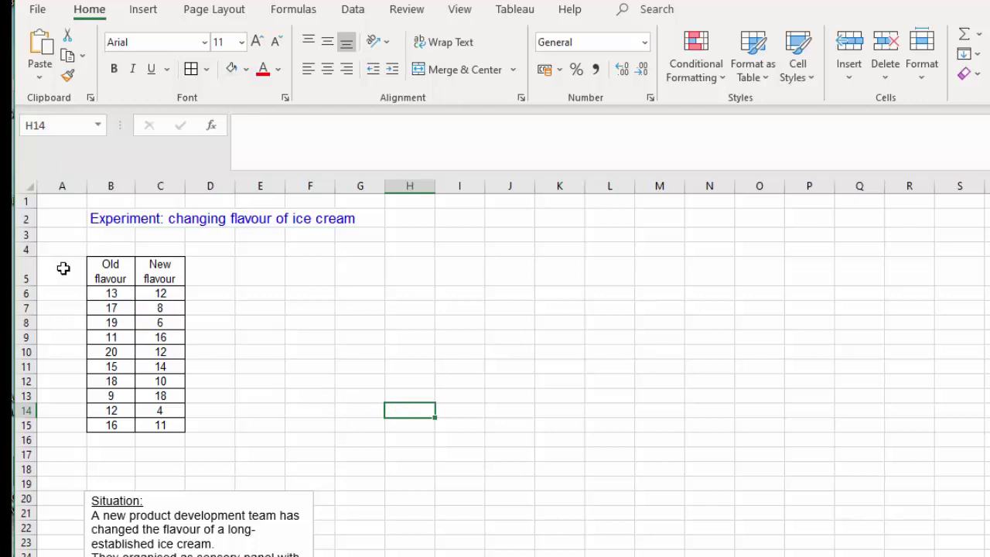
# - Insert cells at A5:A15 with Shift cells right, moving the table into columns C and D
pyautogui.moveTo(64, 268); pyautogui.dragTo(68, 425)
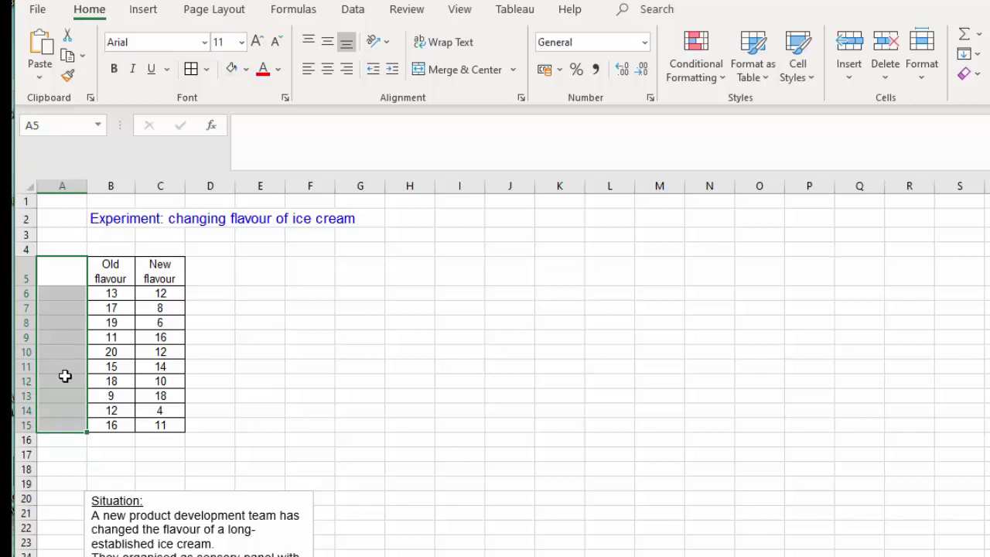
pyautogui.rightClick(65, 376)
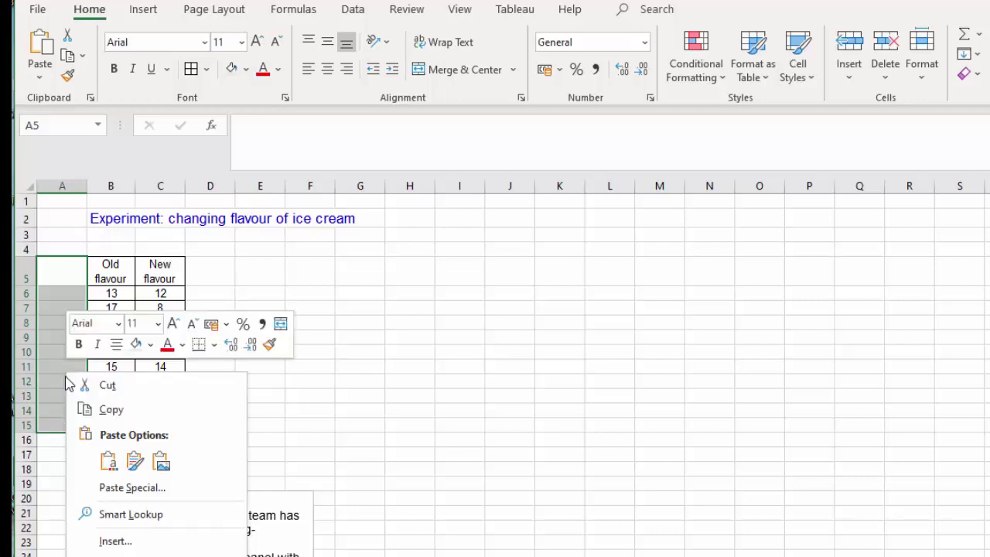
pyautogui.click(139, 548)
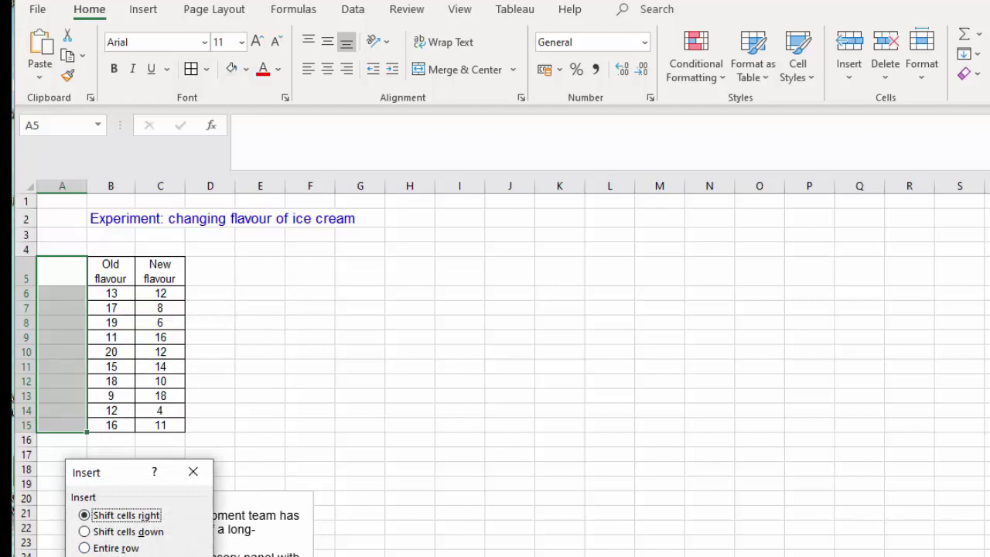
pyautogui.press('Return')
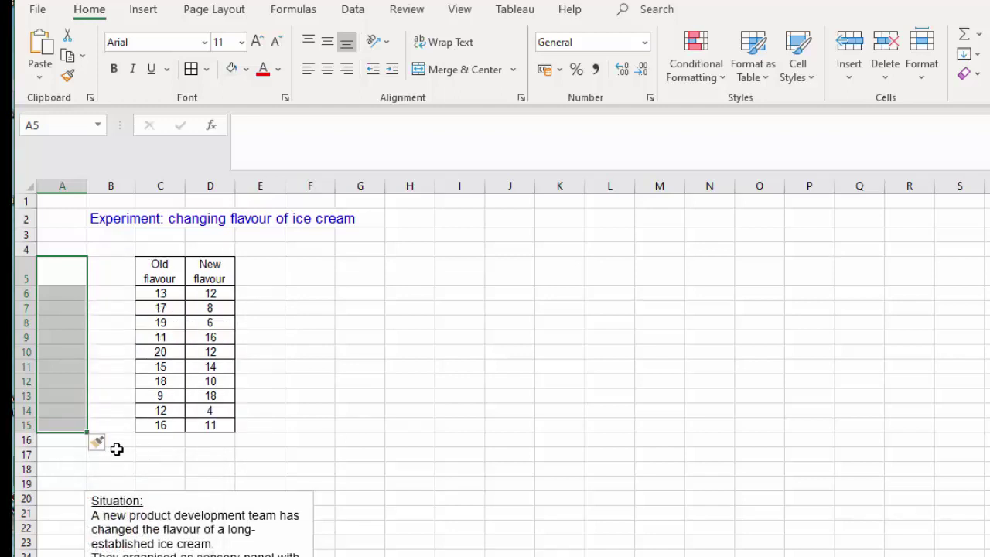
pyautogui.click(118, 454)
# - Enter the labels Average in B16 and StDev in B17, correcting the Average typo
pyautogui.click(129, 442)
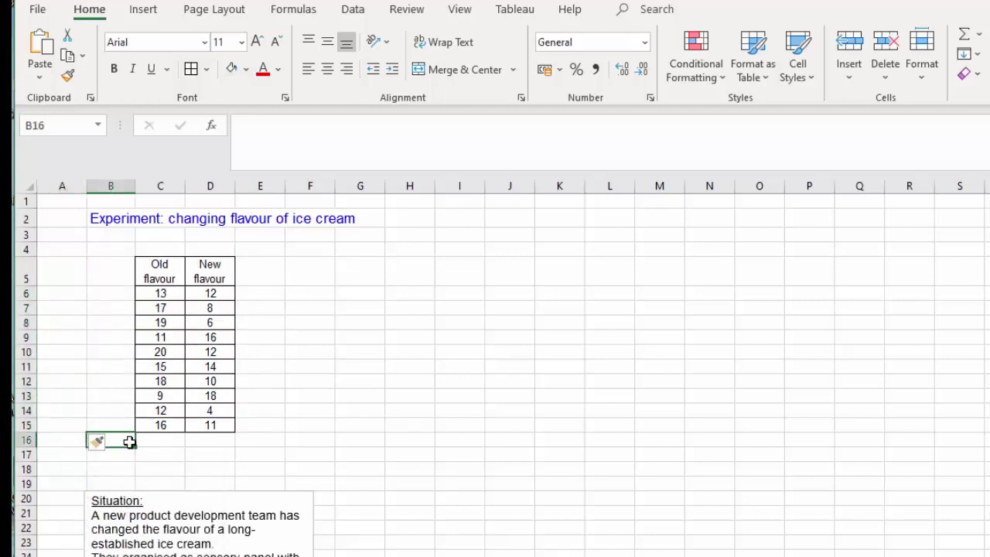
pyautogui.write('Aveaf')
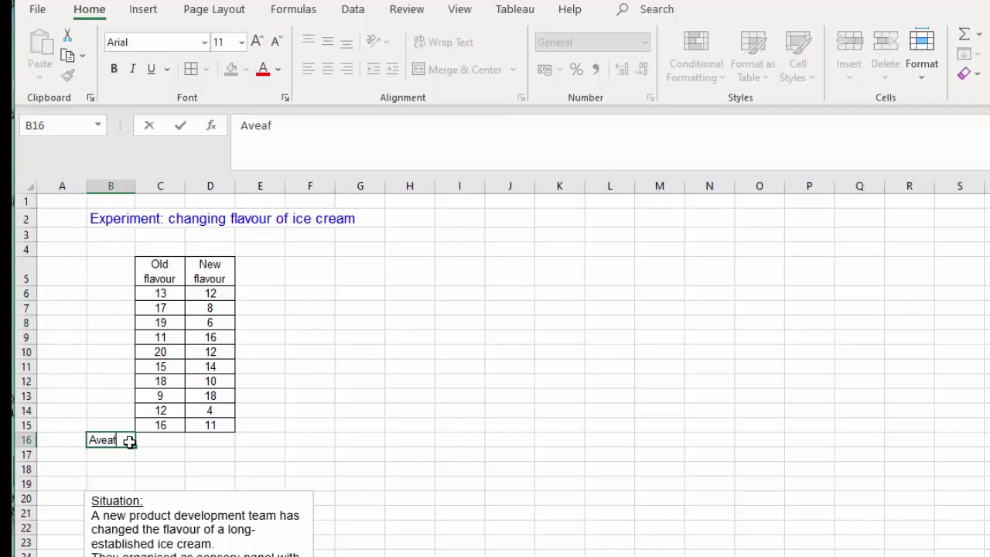
pyautogui.write('=')
pyautogui.press('BackSpace')
pyautogui.press('BackSpace')
pyautogui.write('ge')
pyautogui.click(259, 125)
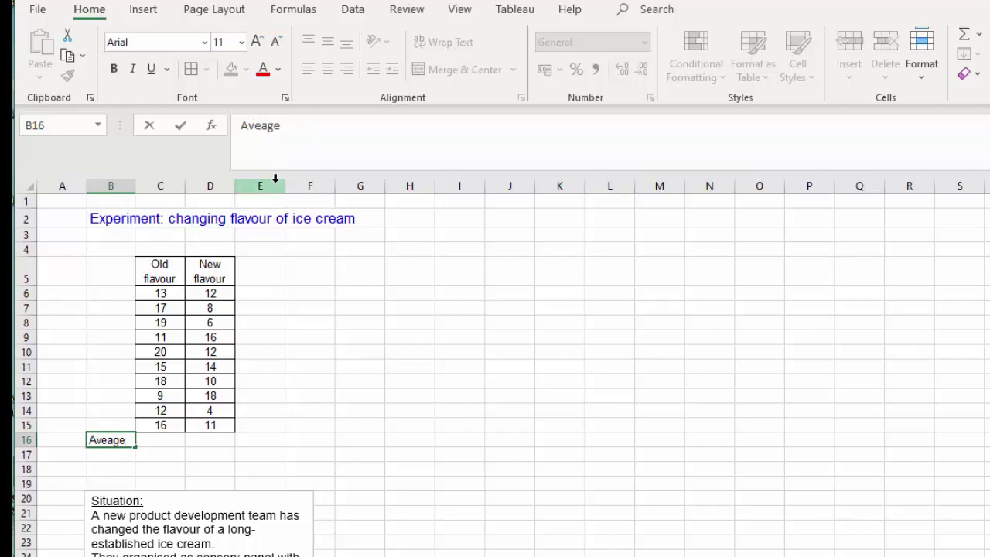
pyautogui.write('r')
pyautogui.click(110, 454)
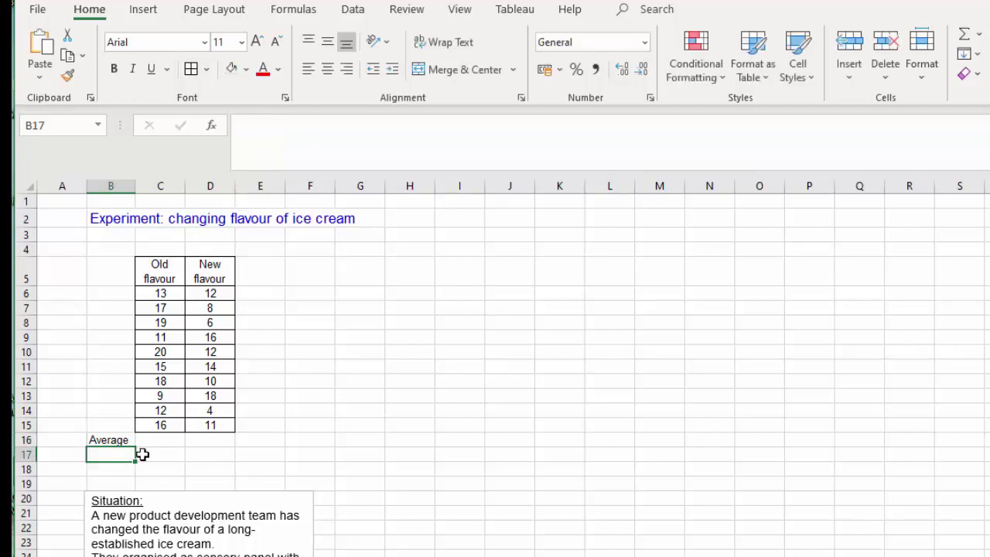
pyautogui.write('StDe')
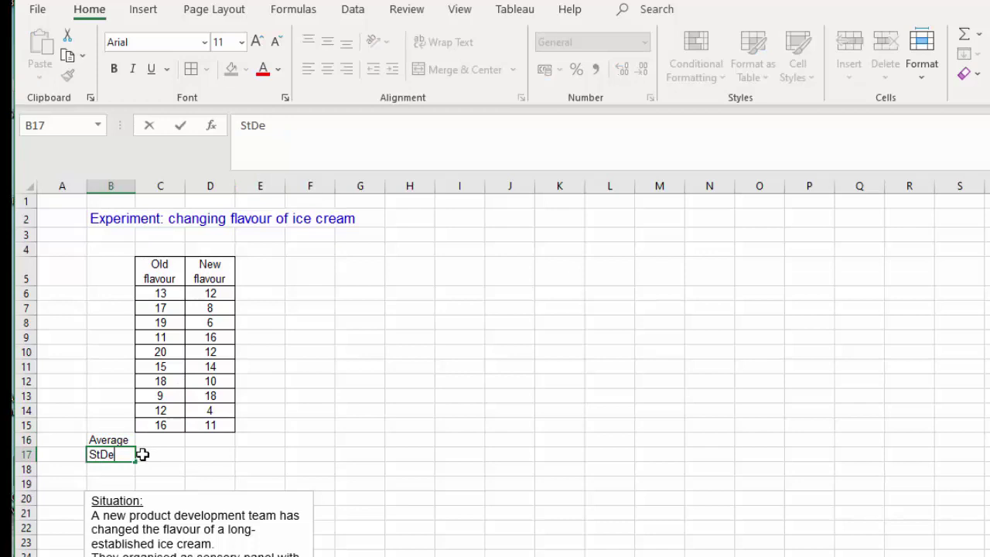
pyautogui.write('v')
pyautogui.click(195, 466)
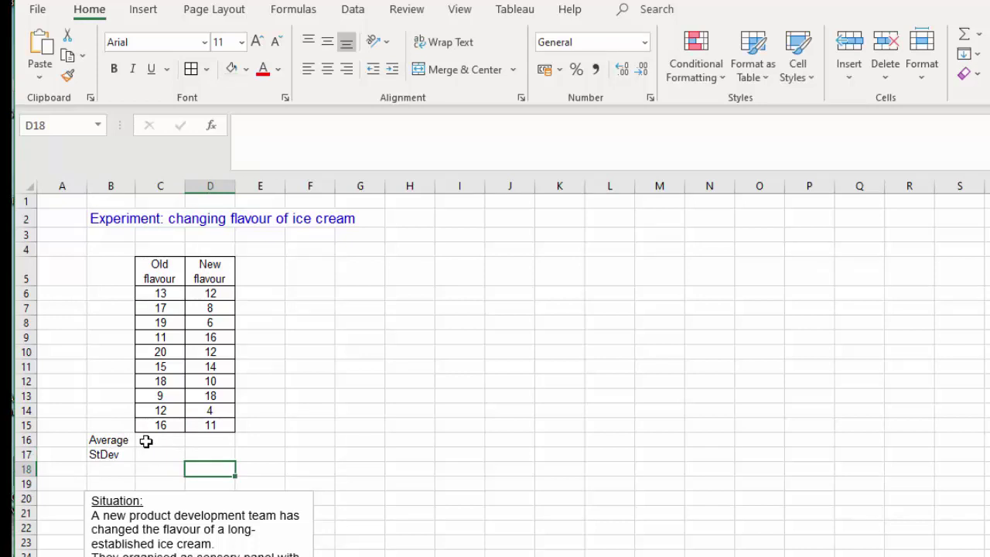
pyautogui.click(146, 441)
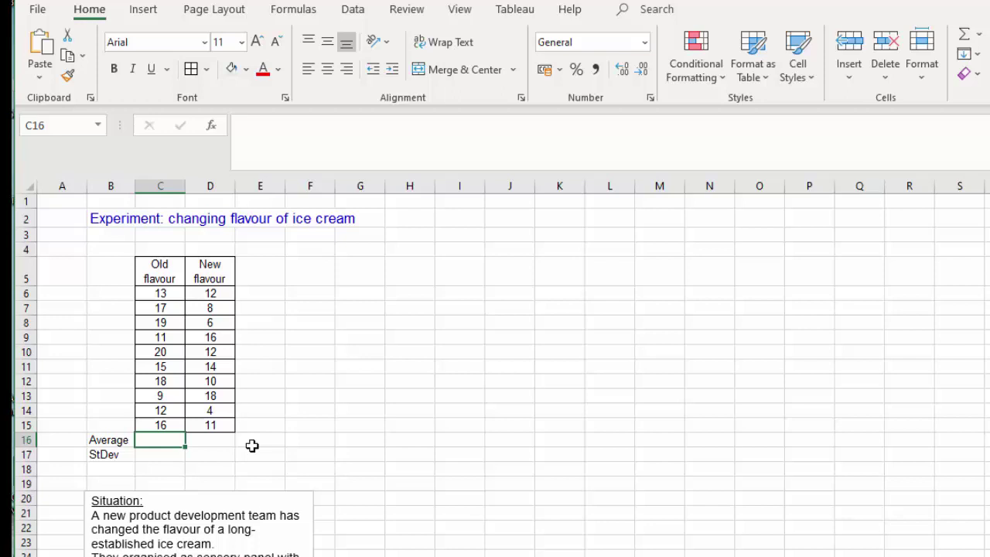
# - Enter =AVERAGE(C6:C15) in C16 and fill it right to D16, giving 15 and 11.1
pyautogui.write('=a')
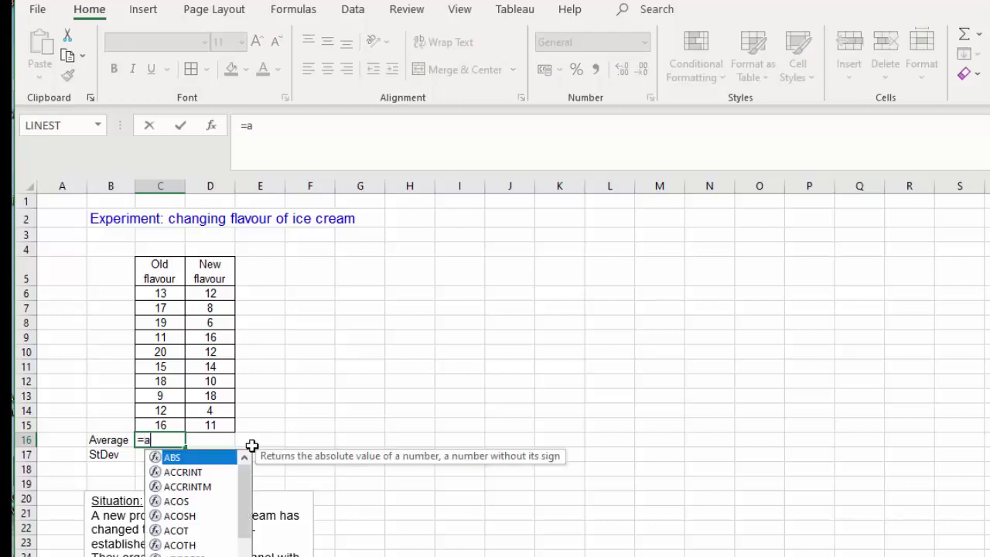
pyautogui.write('v')
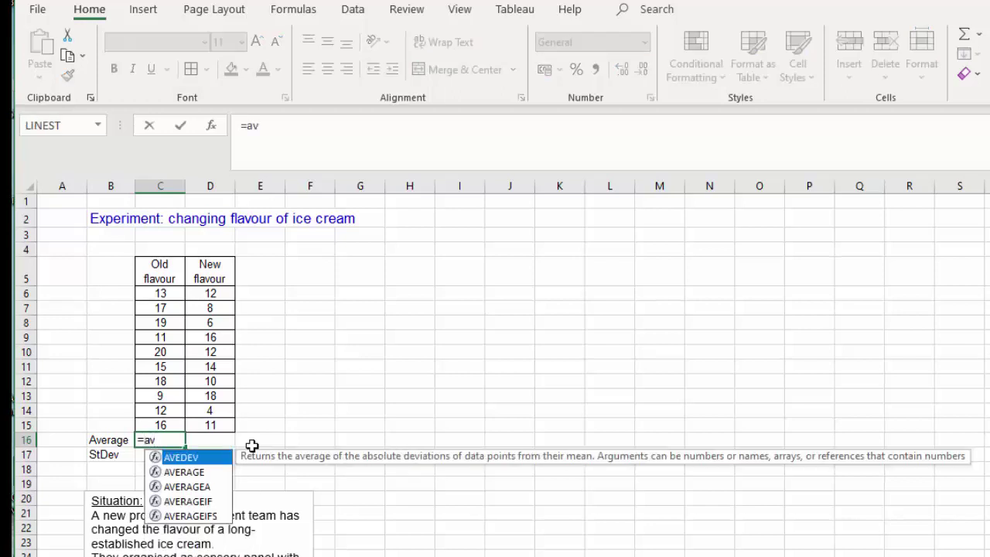
pyautogui.write('erage')
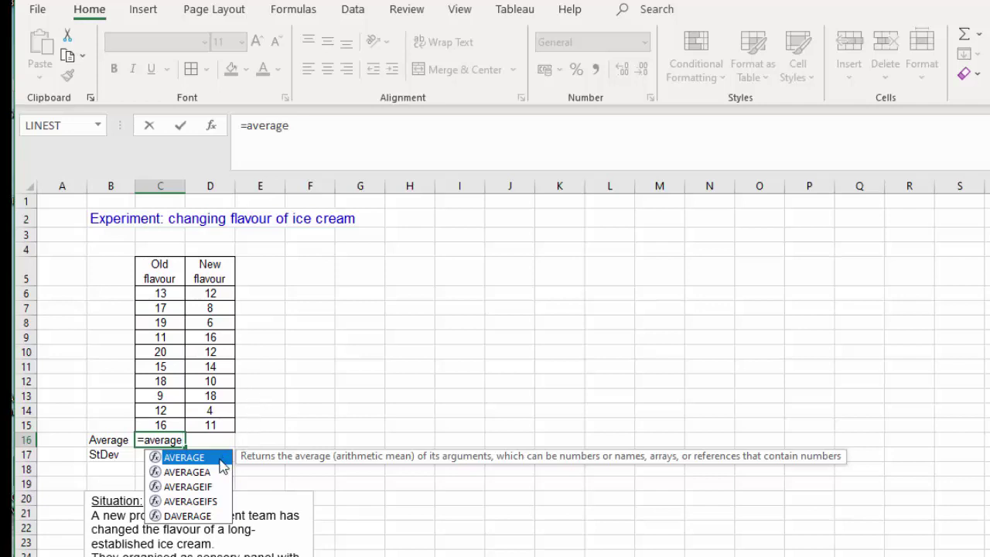
pyautogui.click(294, 128)
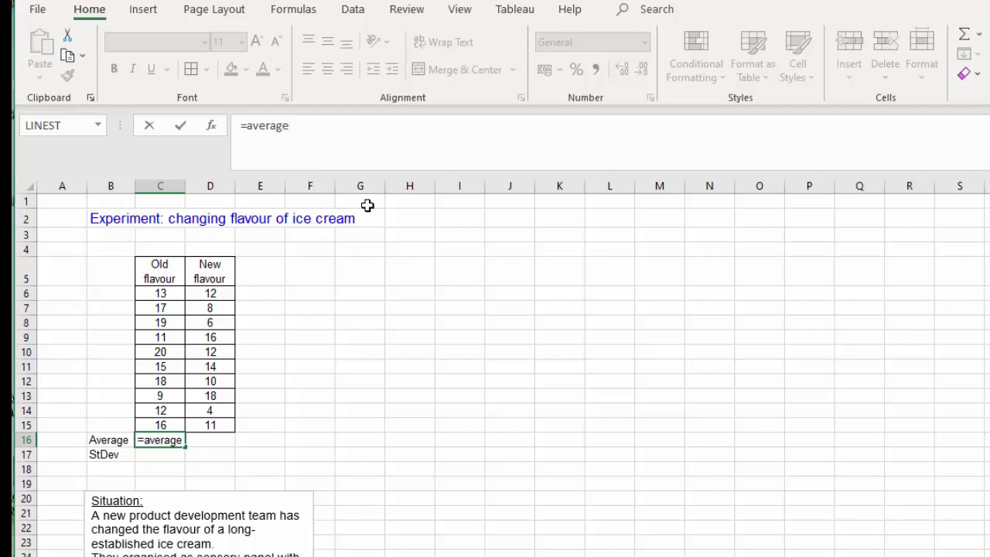
pyautogui.write('(')
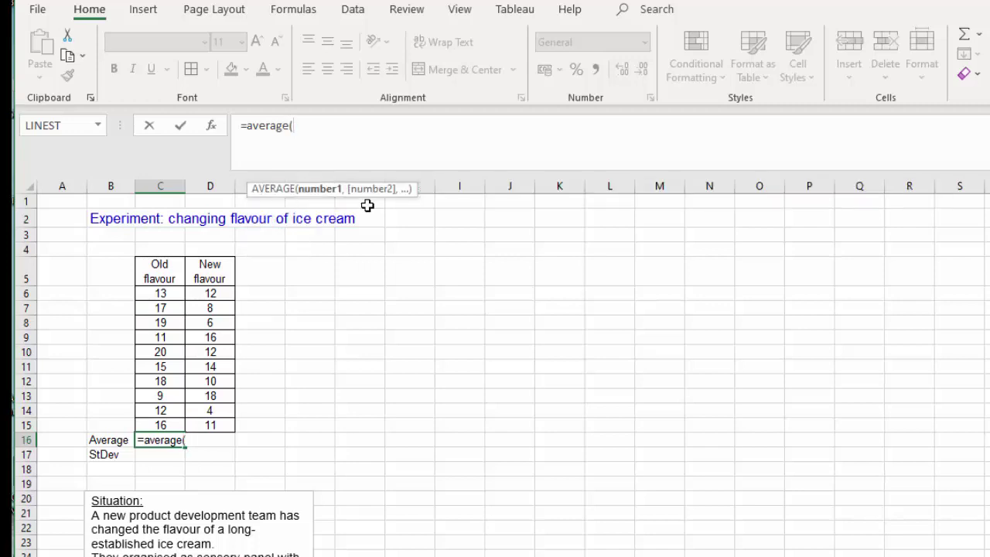
pyautogui.moveTo(160, 293); pyautogui.dragTo(162, 425)
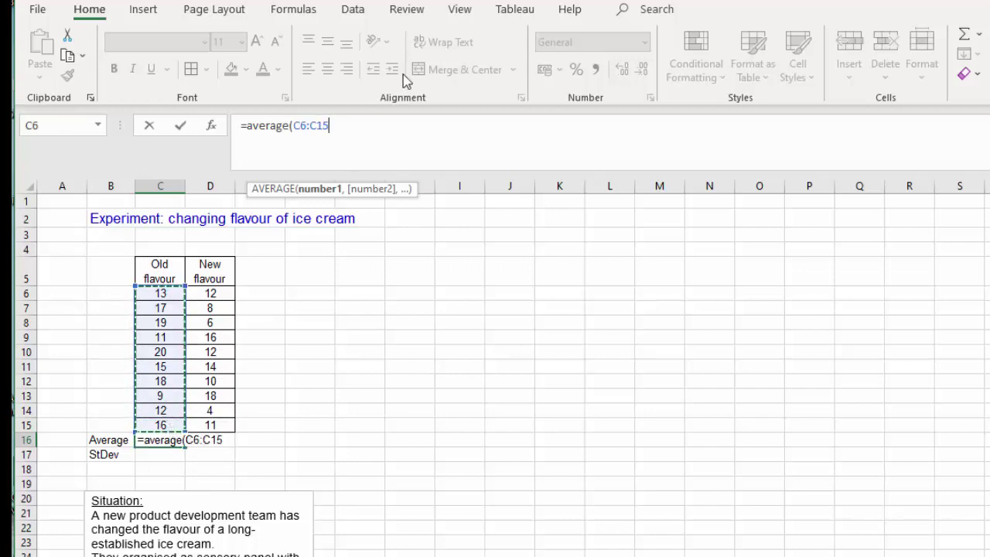
pyautogui.click(338, 124)
pyautogui.write(')')
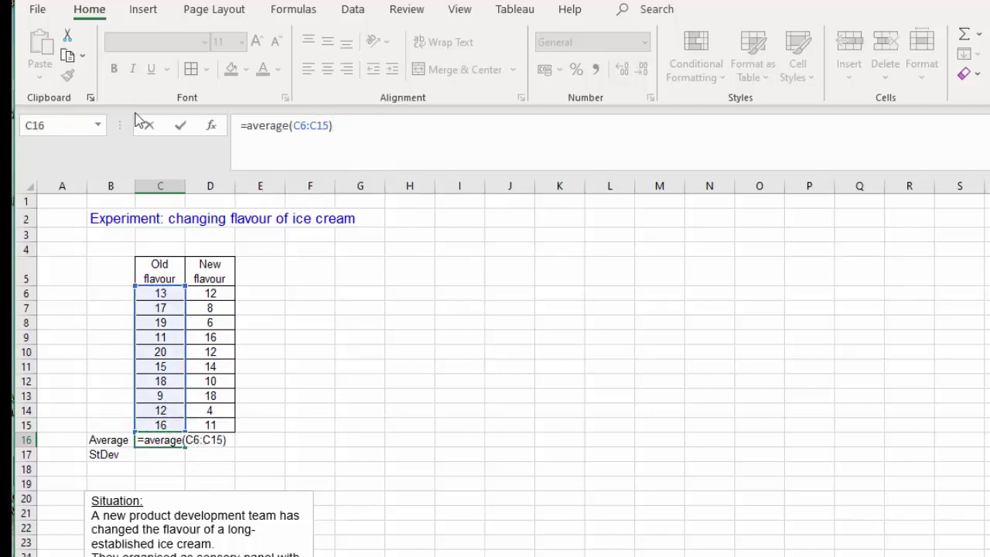
pyautogui.click(186, 125)
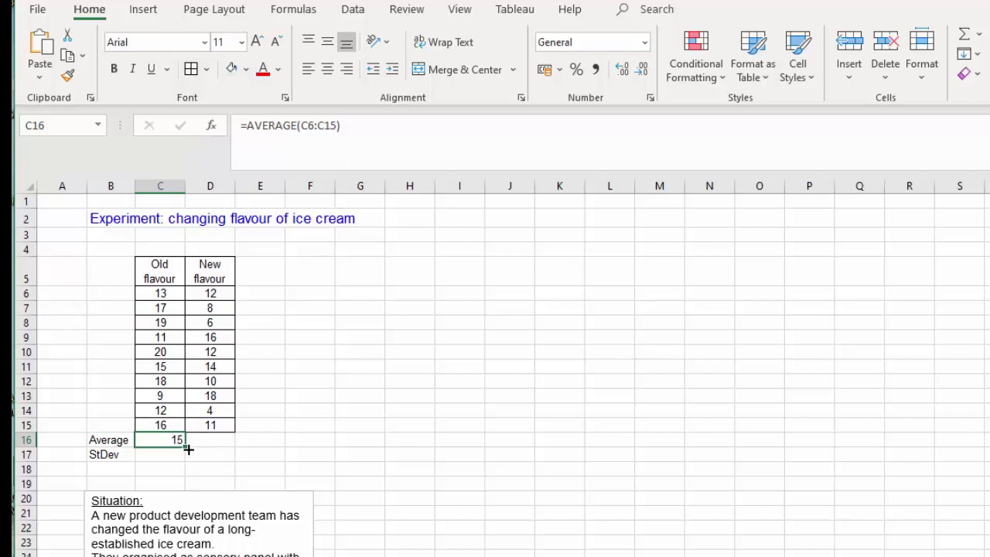
pyautogui.click(188, 449)
pyautogui.moveTo(189, 445); pyautogui.dragTo(229, 447)
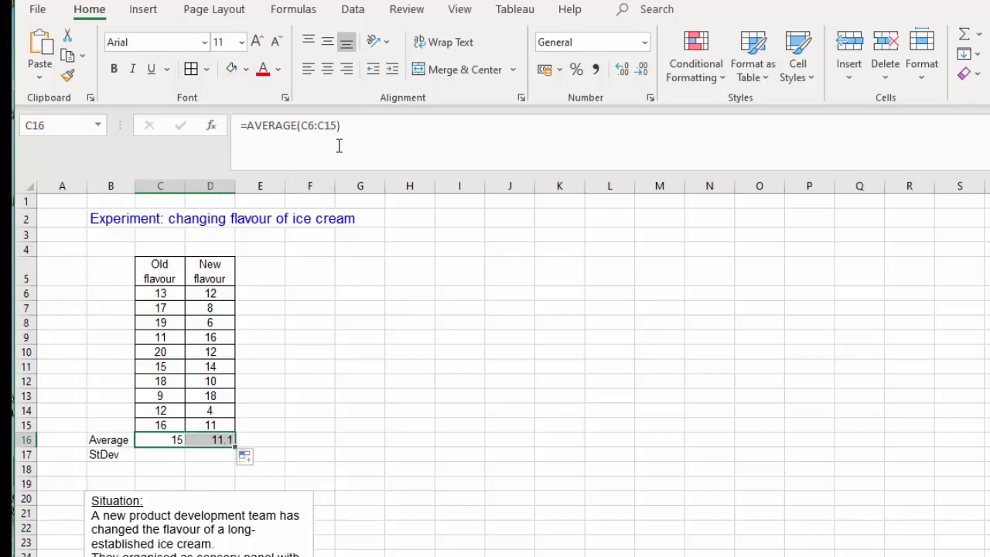
pyautogui.click(171, 441)
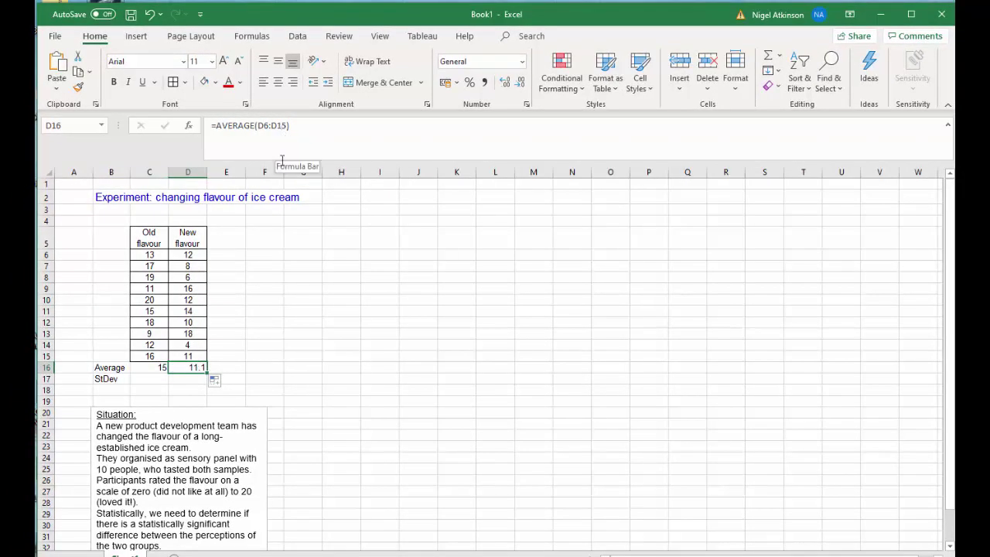
# - Fill C16's average down into C17, then clear that mistaken copy
pyautogui.click(155, 366)
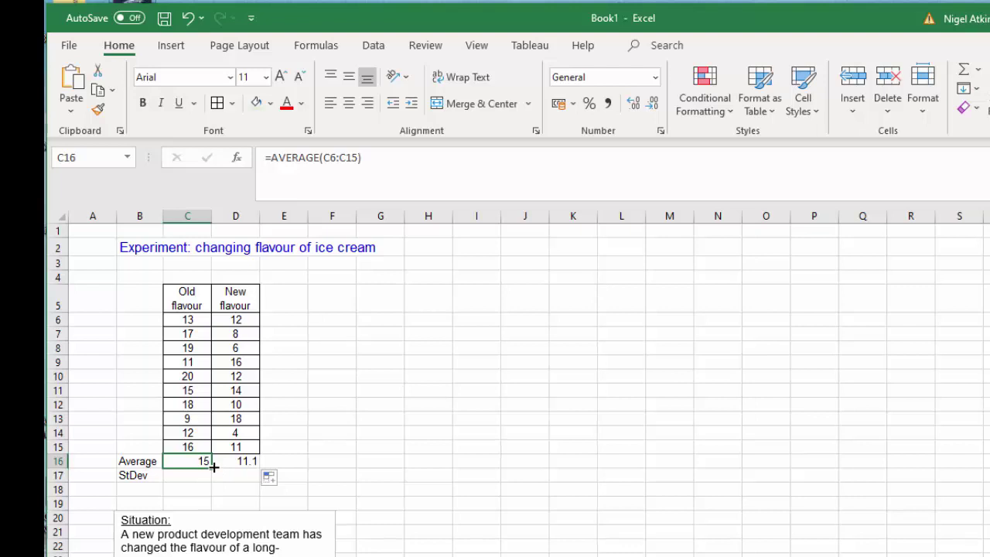
pyautogui.moveTo(214, 466); pyautogui.dragTo(214, 480)
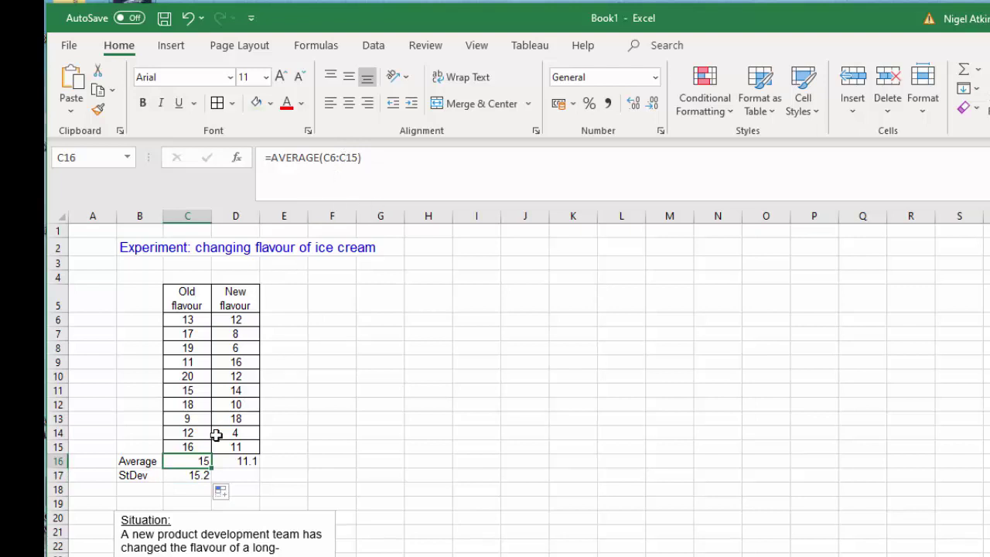
pyautogui.click(192, 474)
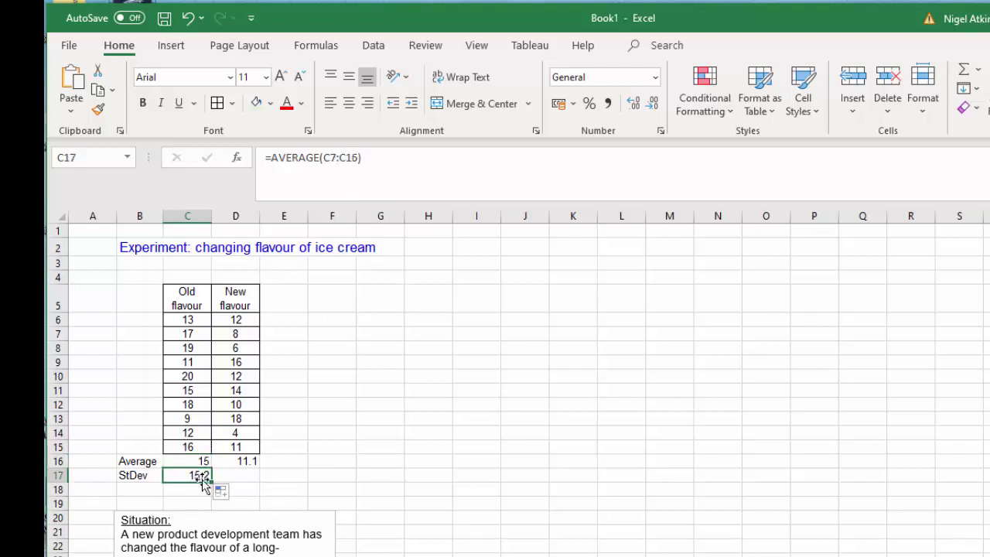
pyautogui.click(244, 476)
pyautogui.click(196, 475)
pyautogui.doubleClick(194, 473)
pyautogui.press('BackSpace')
pyautogui.click(189, 460)
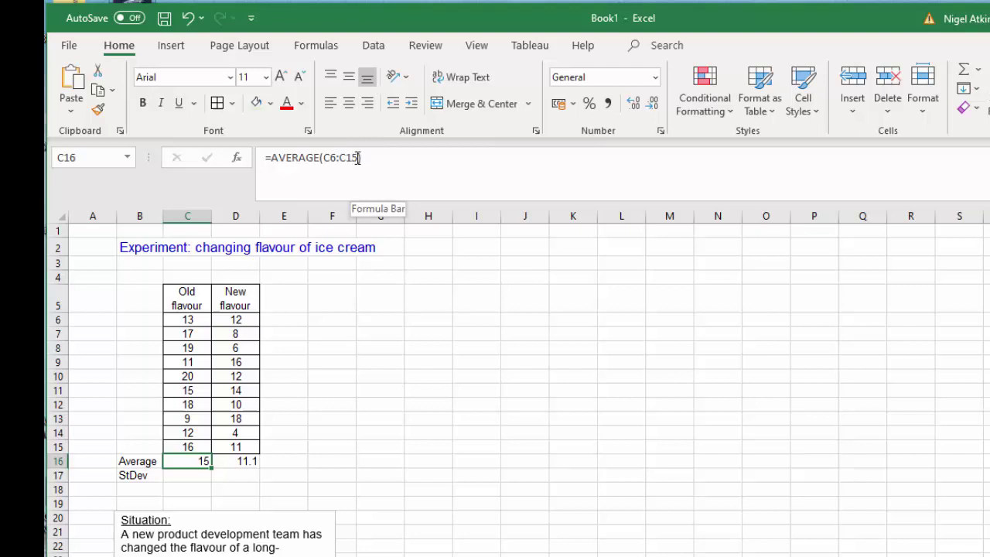
# - Make the C16 average's range reference absolute with F4
pyautogui.click(360, 158)
pyautogui.moveTo(359, 158); pyautogui.dragTo(324, 157)
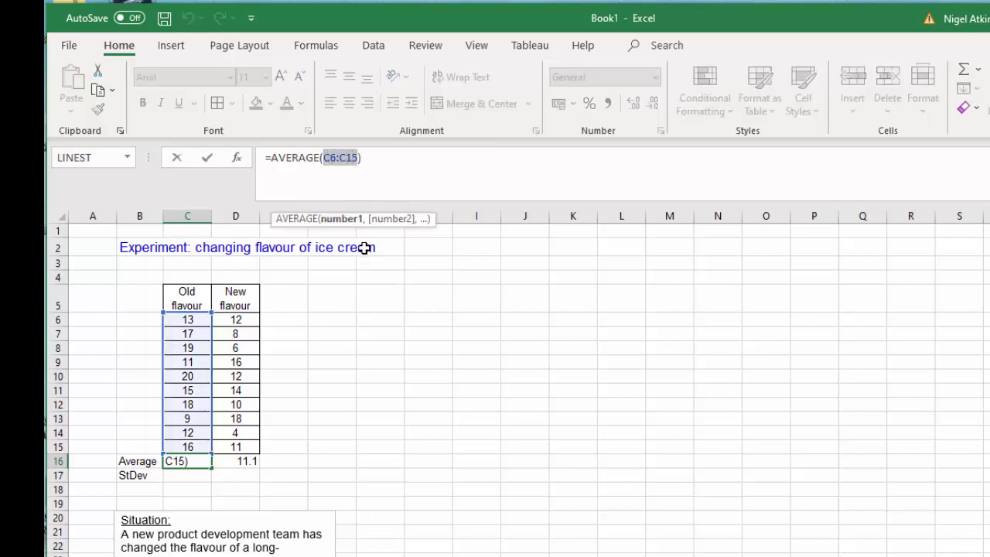
pyautogui.press('F4')
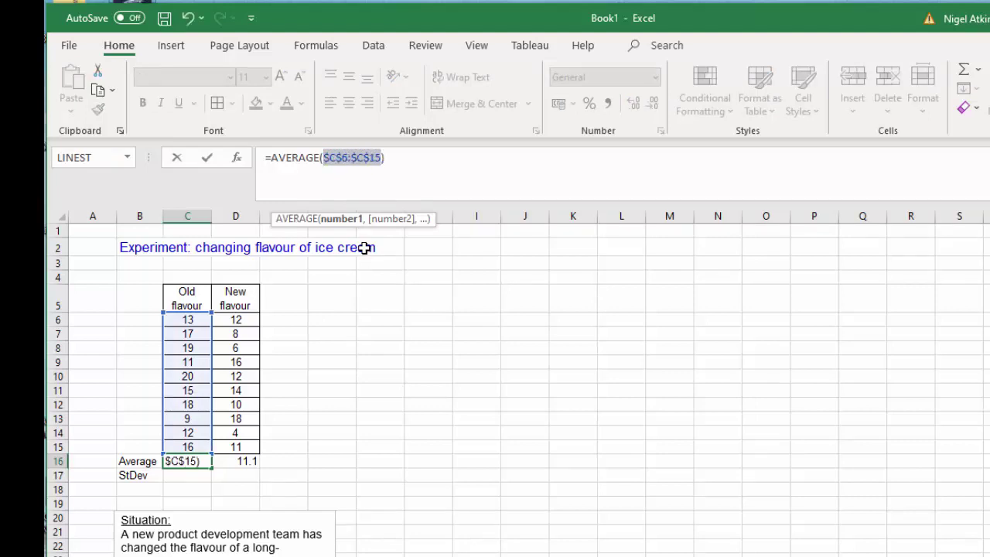
pyautogui.click(207, 158)
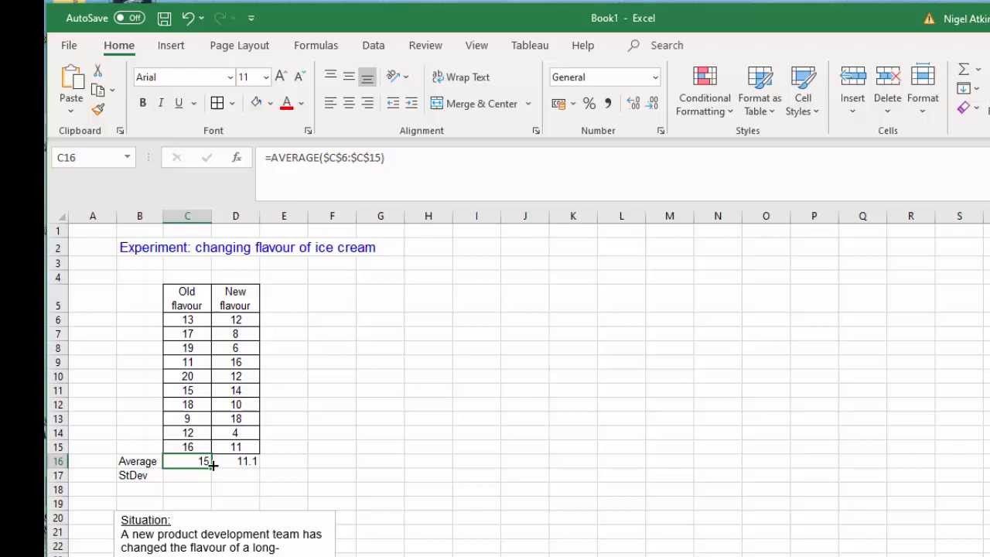
# - Fill the formula into C17 and change AVERAGE to STDEV, giving 3.65148
pyautogui.moveTo(213, 479); pyautogui.dragTo(213, 482)
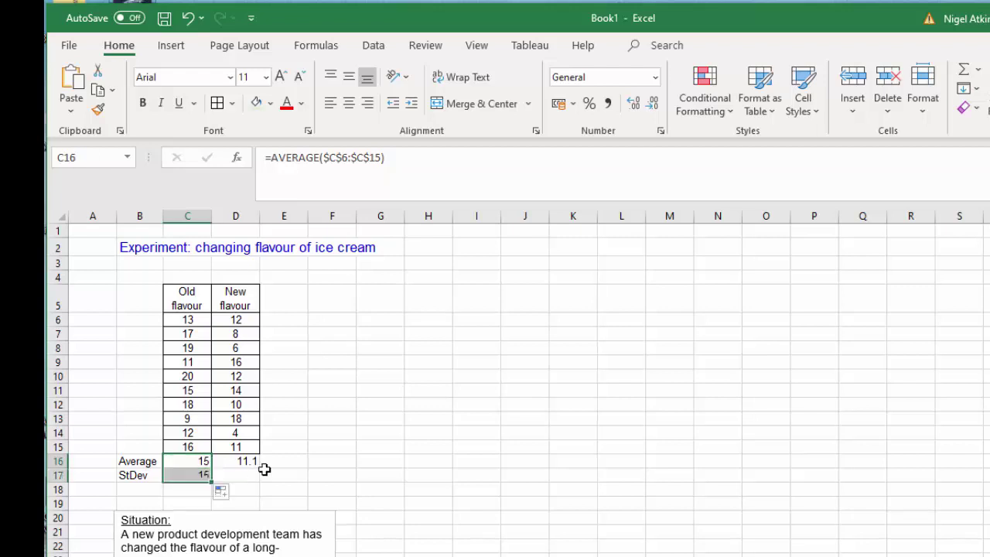
pyautogui.click(193, 472)
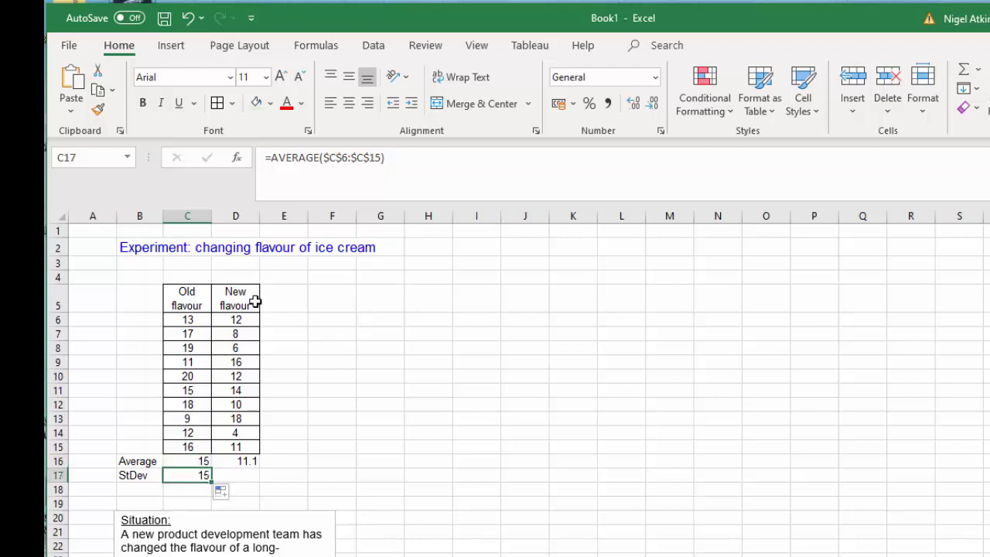
pyautogui.click(320, 157)
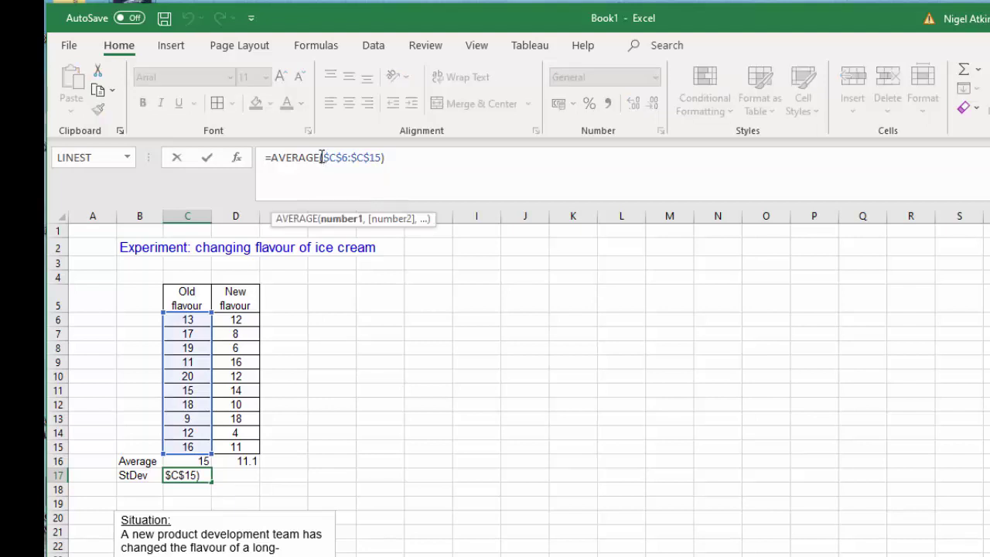
pyautogui.moveTo(320, 158); pyautogui.dragTo(270, 158)
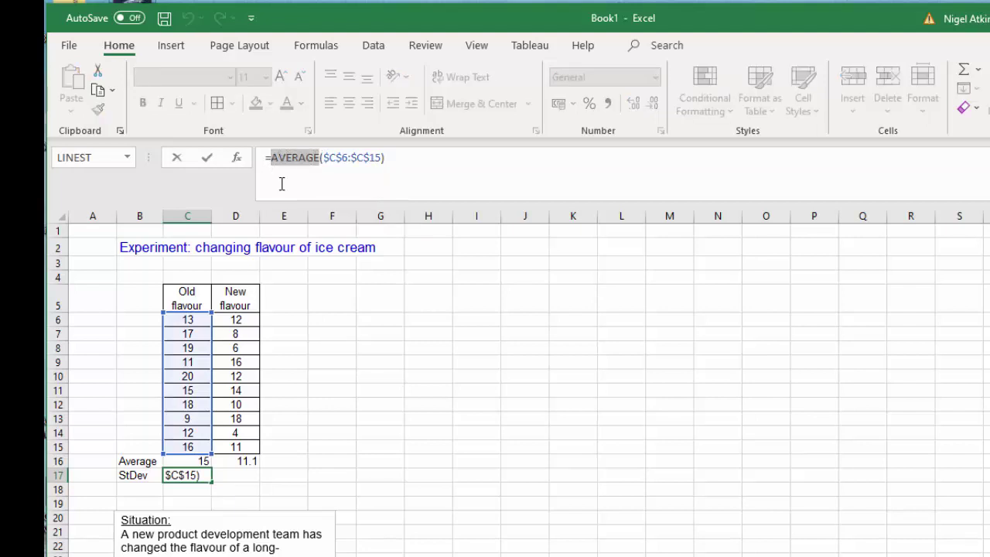
pyautogui.write('stdev(')
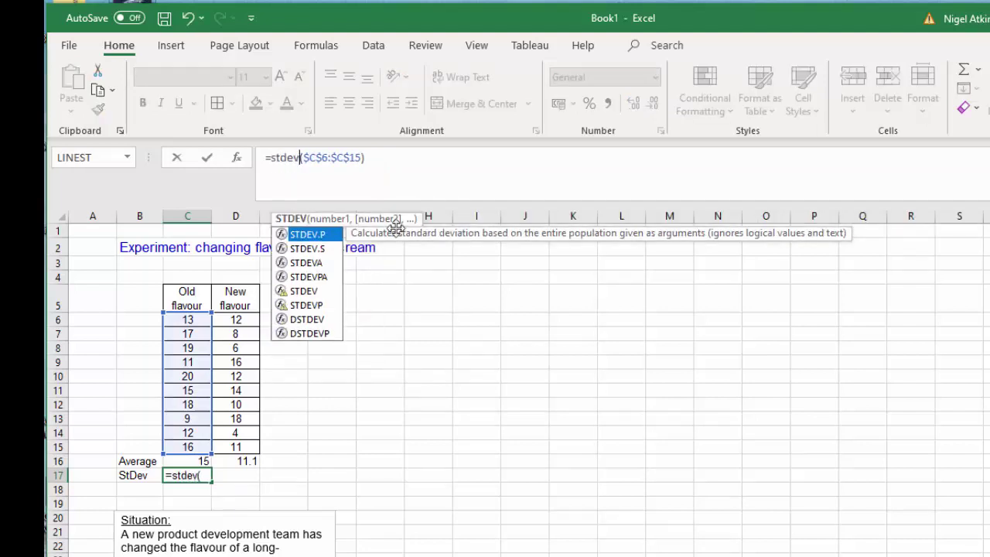
pyautogui.click(208, 157)
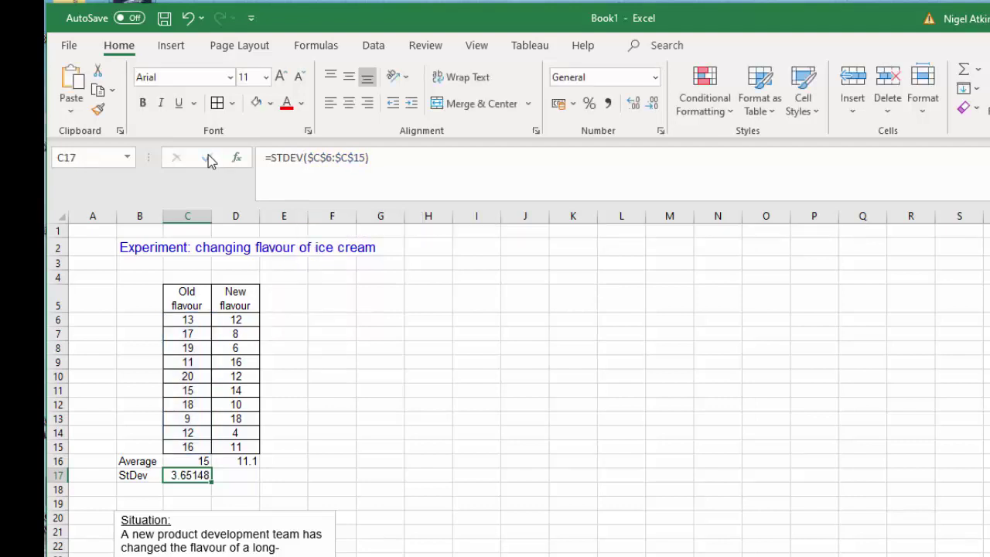
# - Make D16's average range absolute with F4, after dismissing two accidental F5 dialogs
pyautogui.click(239, 461)
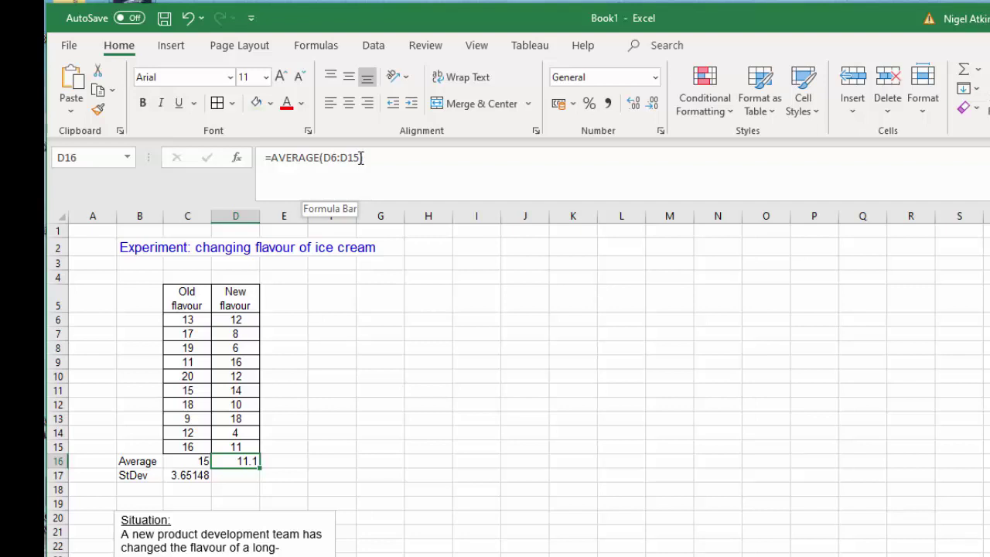
pyautogui.moveTo(361, 158); pyautogui.dragTo(323, 157)
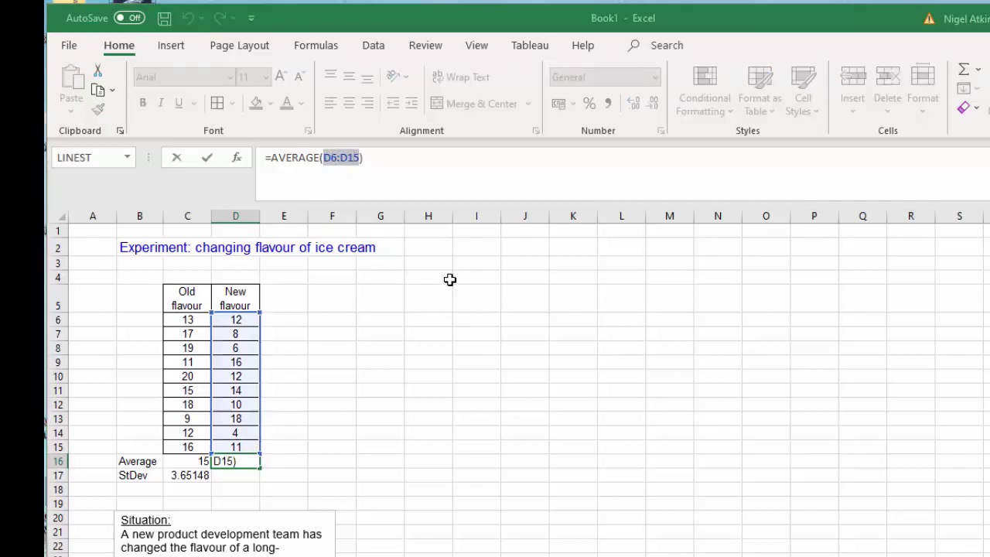
pyautogui.press('F5')
pyautogui.click(849, 306)
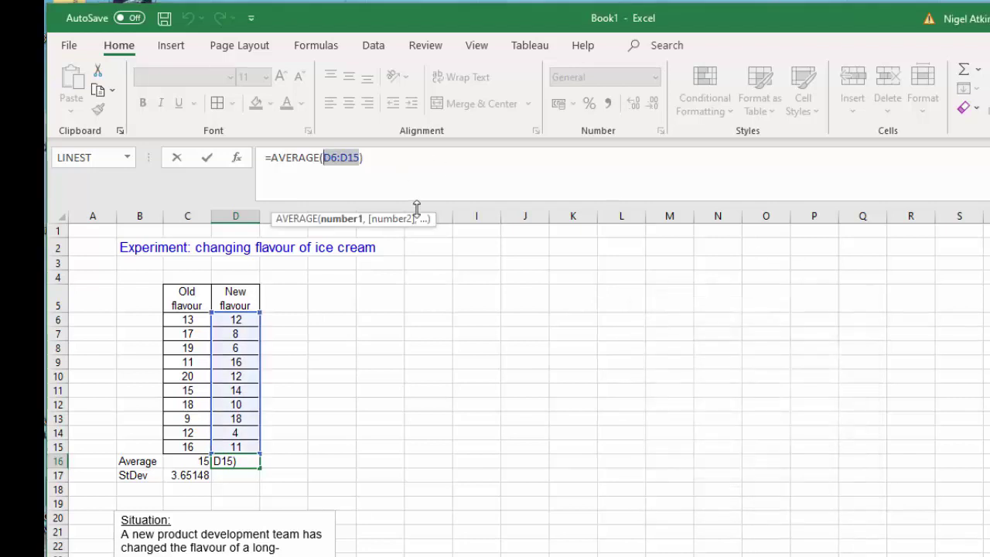
pyautogui.press('F5')
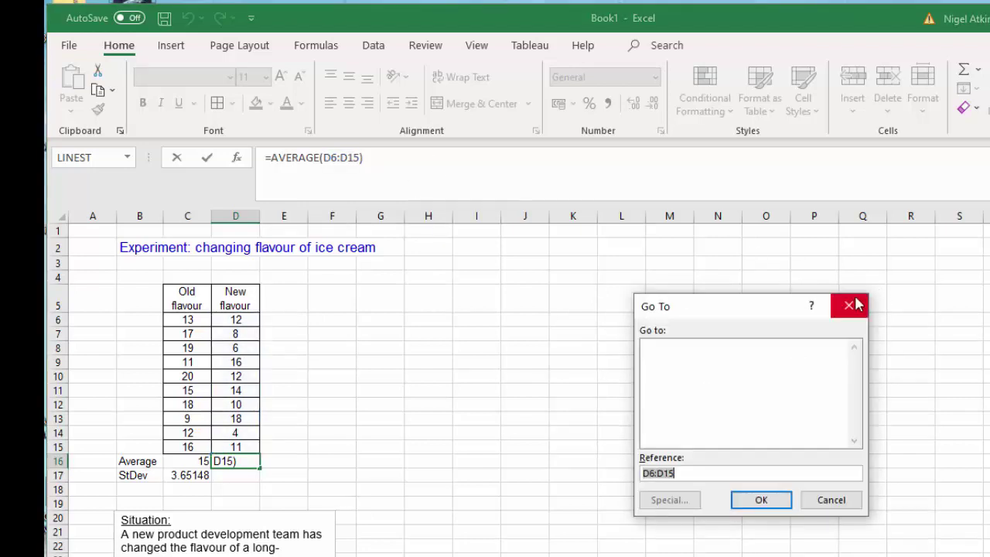
pyautogui.click(855, 304)
pyautogui.moveTo(363, 157); pyautogui.dragTo(325, 157)
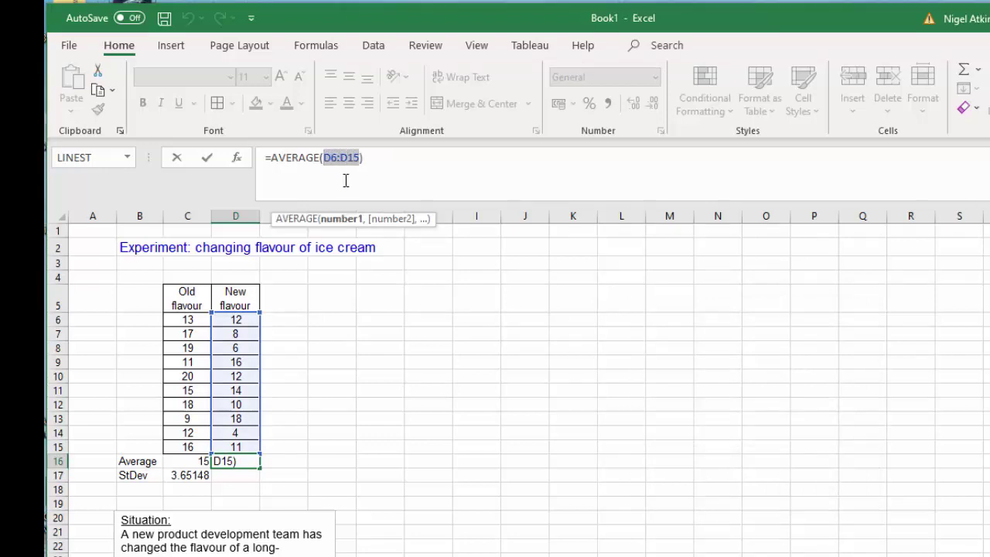
pyautogui.press('F4')
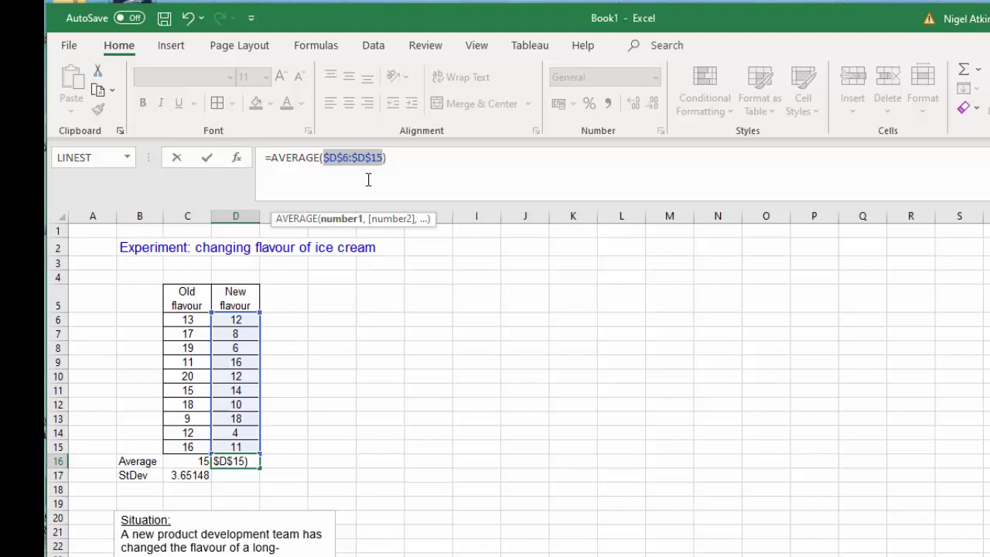
pyautogui.click(208, 156)
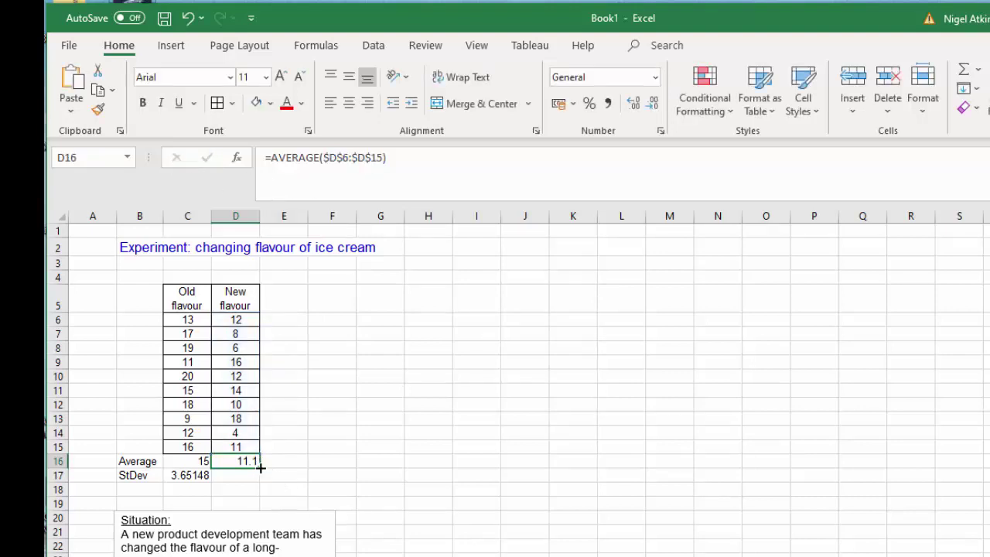
# - Fill D16 down to D17 and change AVERAGE to STDEV, giving 4.33205
pyautogui.moveTo(260, 467); pyautogui.dragTo(261, 481)
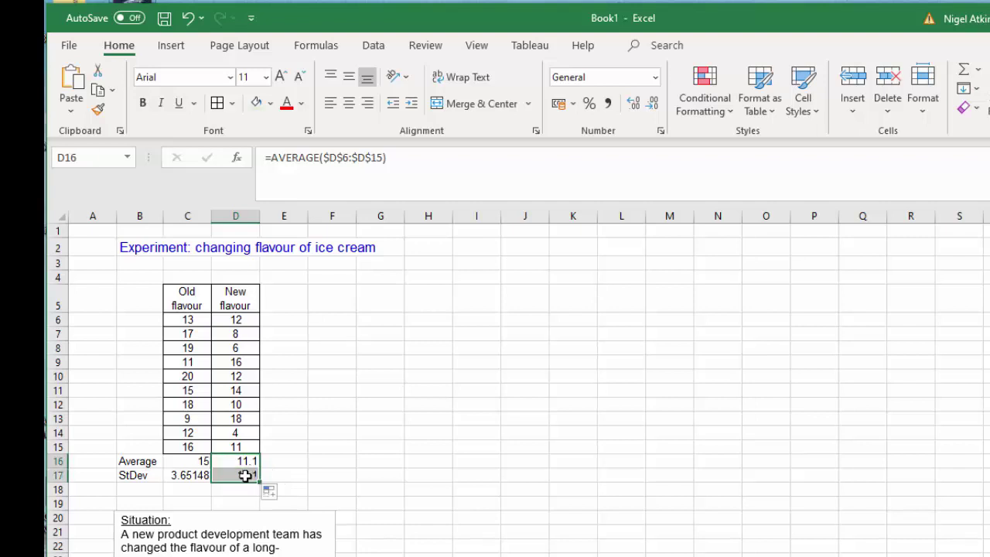
pyautogui.moveTo(317, 158); pyautogui.dragTo(270, 157)
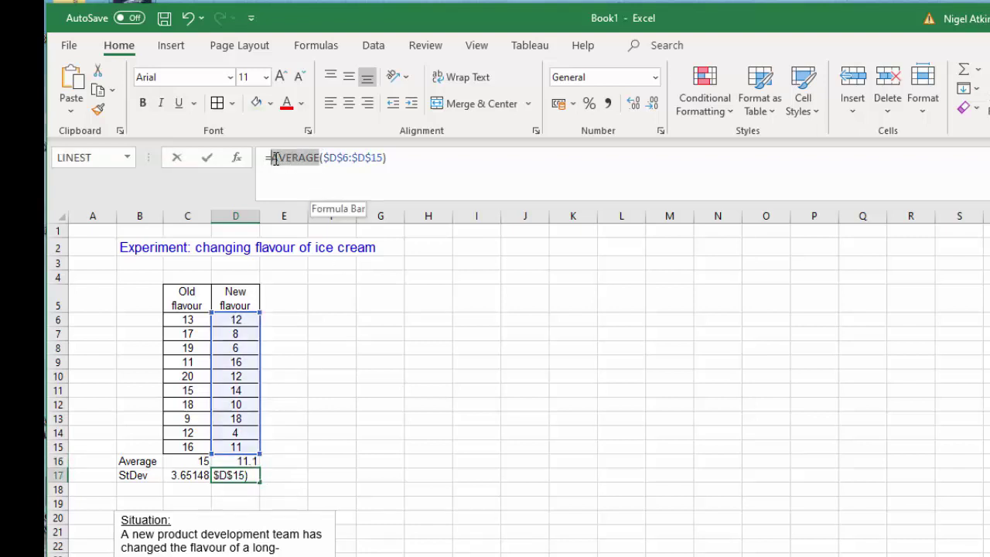
pyautogui.write('st')
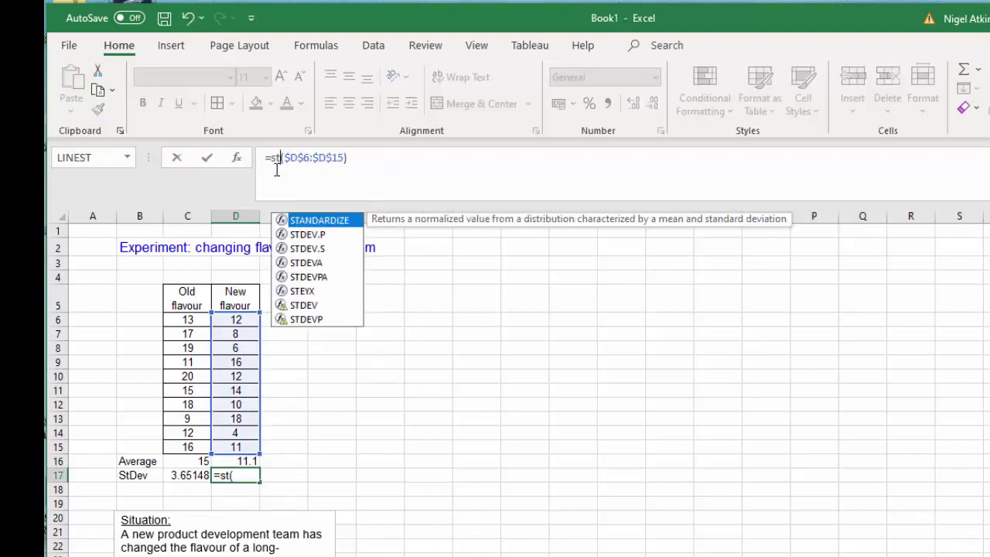
pyautogui.write('dev')
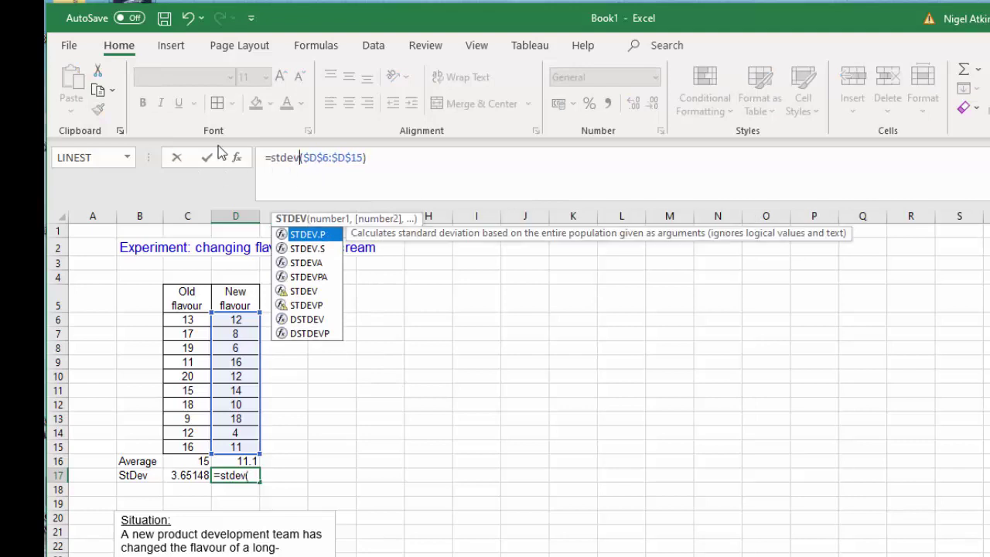
pyautogui.click(206, 158)
pyautogui.click(446, 430)
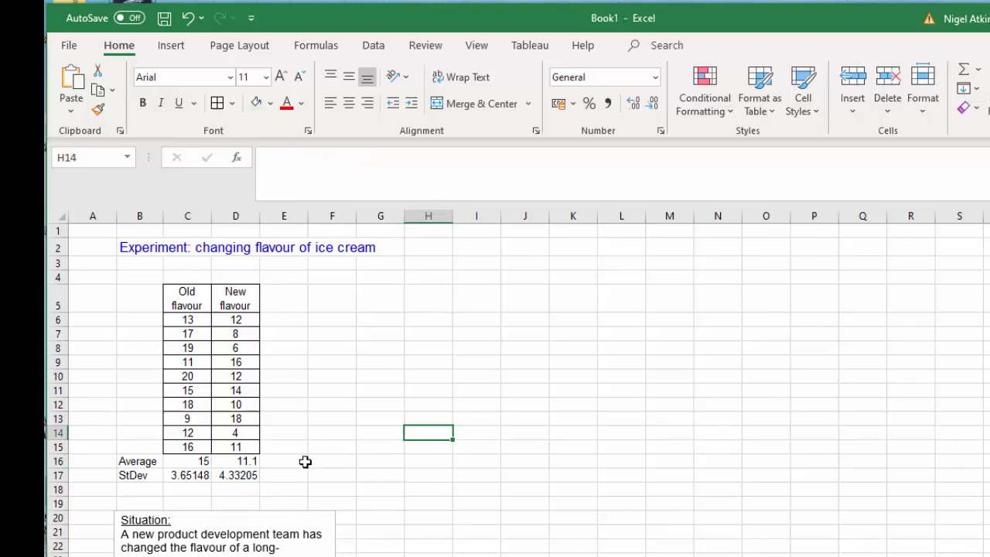
# - Centre C16:D17, add All Borders, and fill the cells light green
pyautogui.moveTo(183, 459); pyautogui.dragTo(233, 473)
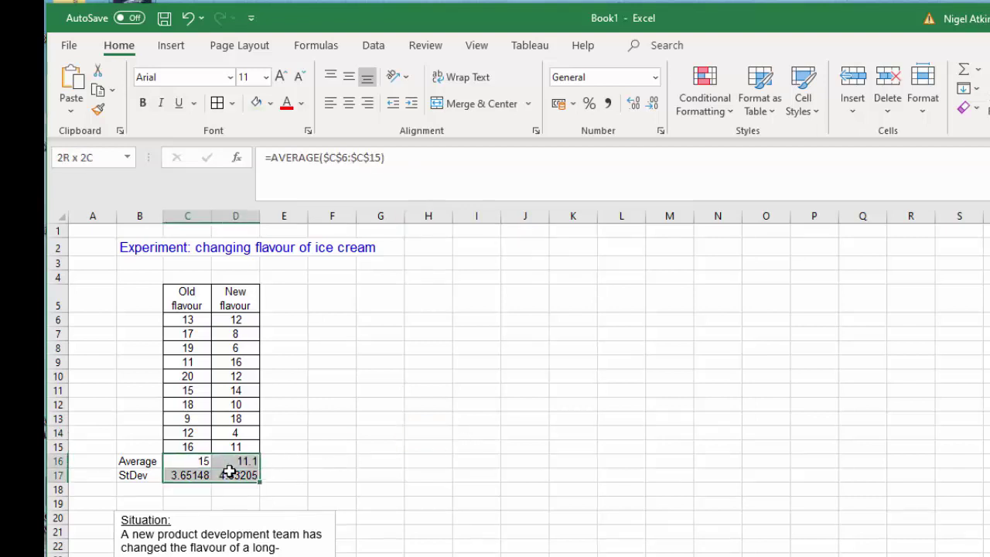
pyautogui.click(350, 106)
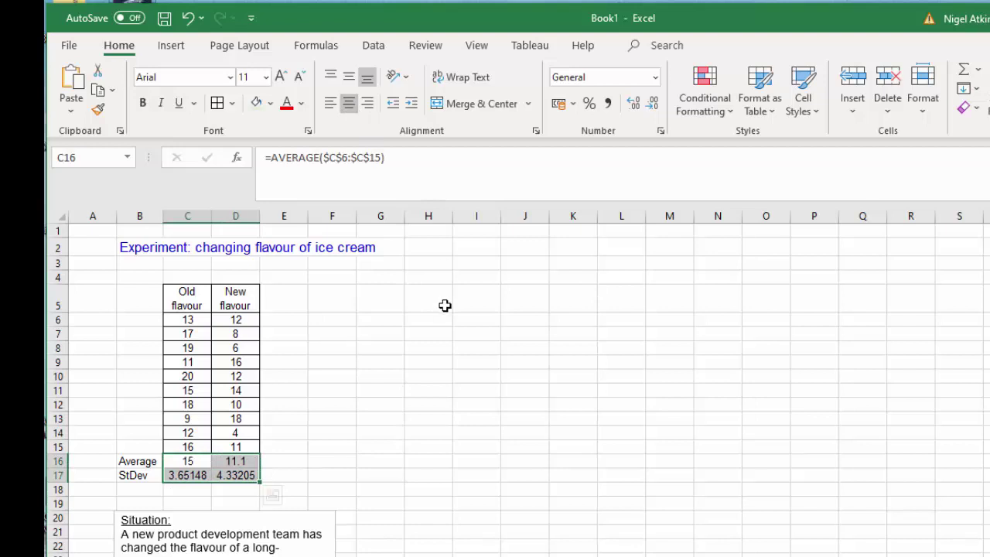
pyautogui.click(216, 106)
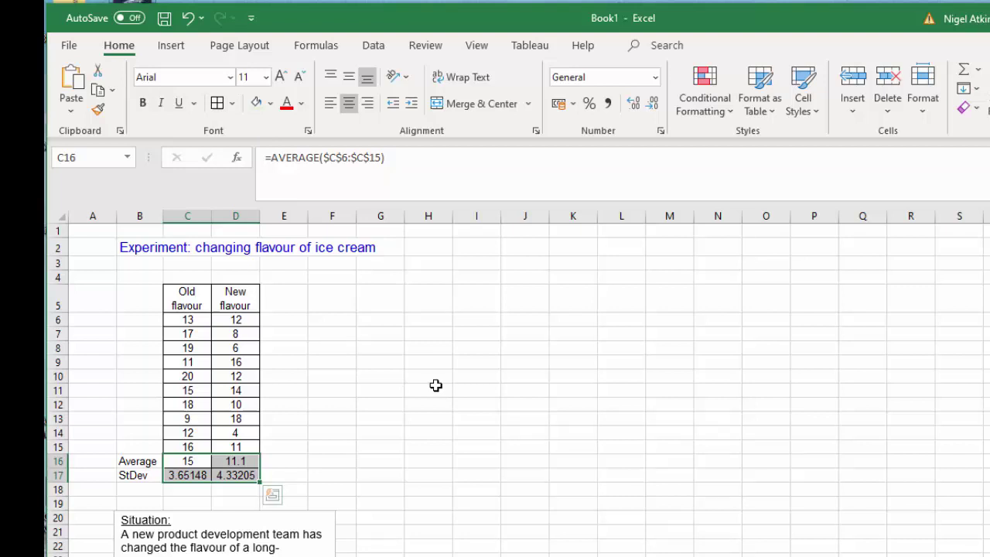
pyautogui.click(270, 103)
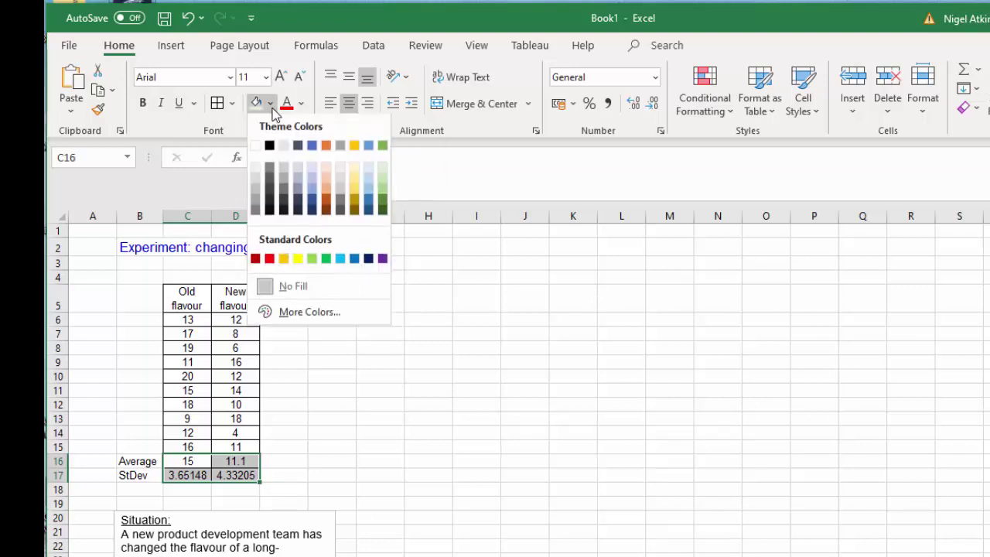
pyautogui.click(384, 169)
pyautogui.click(452, 413)
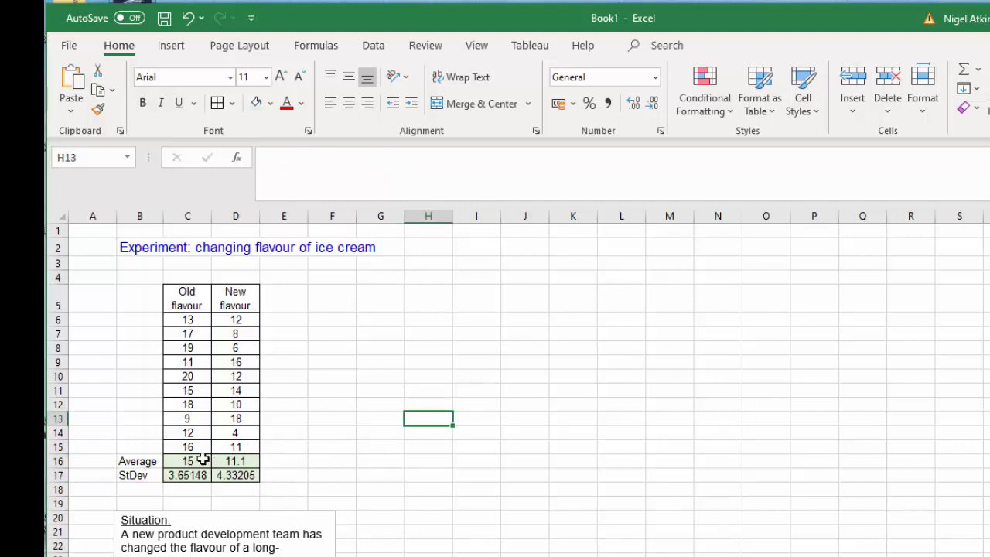
# - Format the averages in C16:D16 as Number with 1 decimal place
pyautogui.moveTo(187, 461); pyautogui.dragTo(232, 462)
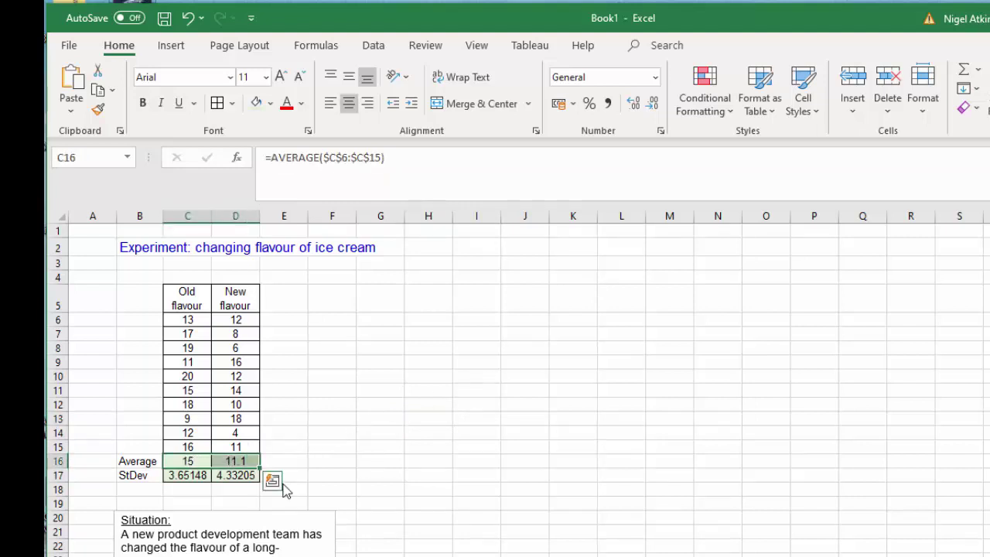
pyautogui.rightClick(242, 461)
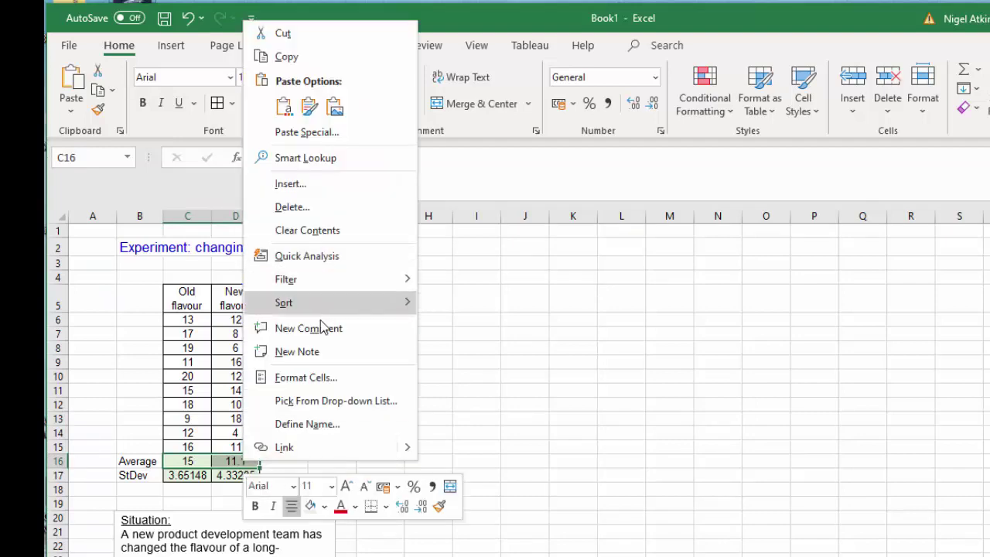
pyautogui.click(319, 377)
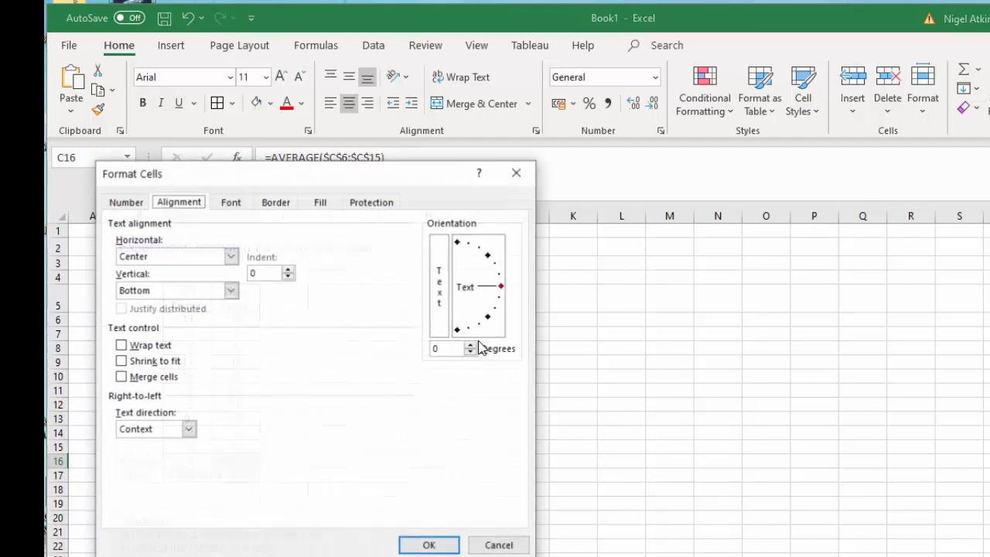
pyautogui.click(125, 202)
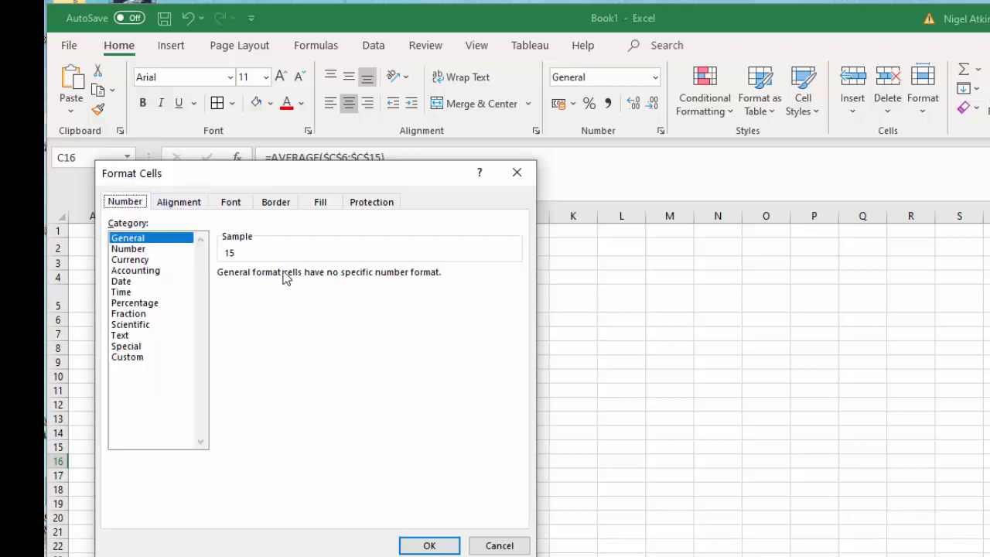
pyautogui.click(132, 249)
pyautogui.click(330, 278)
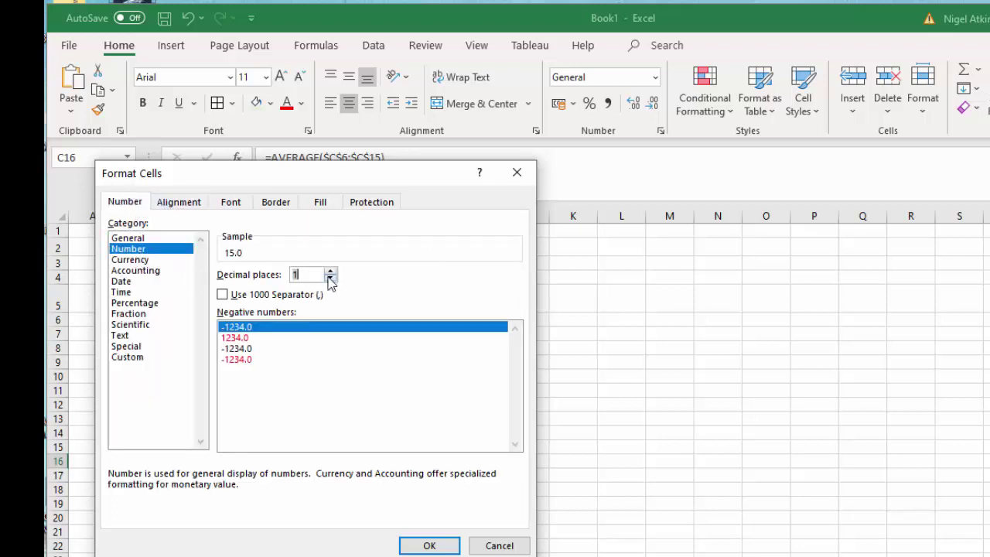
pyautogui.click(429, 545)
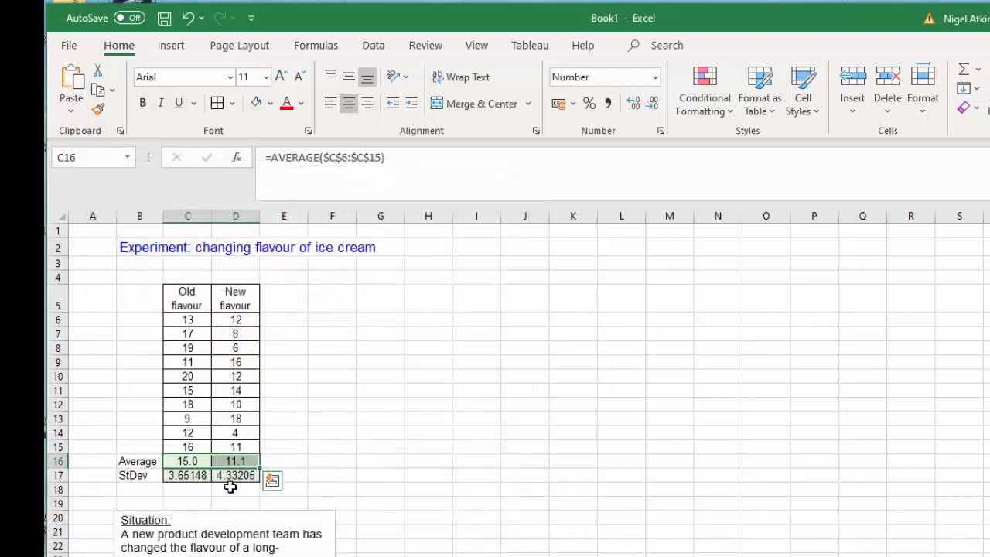
# - Format the standard deviations in C17:D17 as Number with 2 decimal places
pyautogui.moveTo(199, 478); pyautogui.dragTo(240, 475)
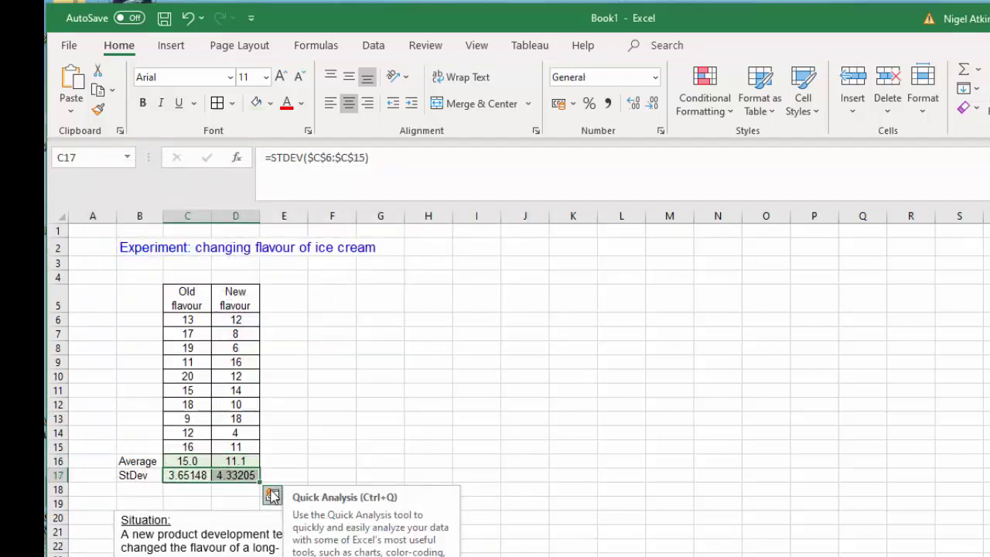
pyautogui.rightClick(242, 484)
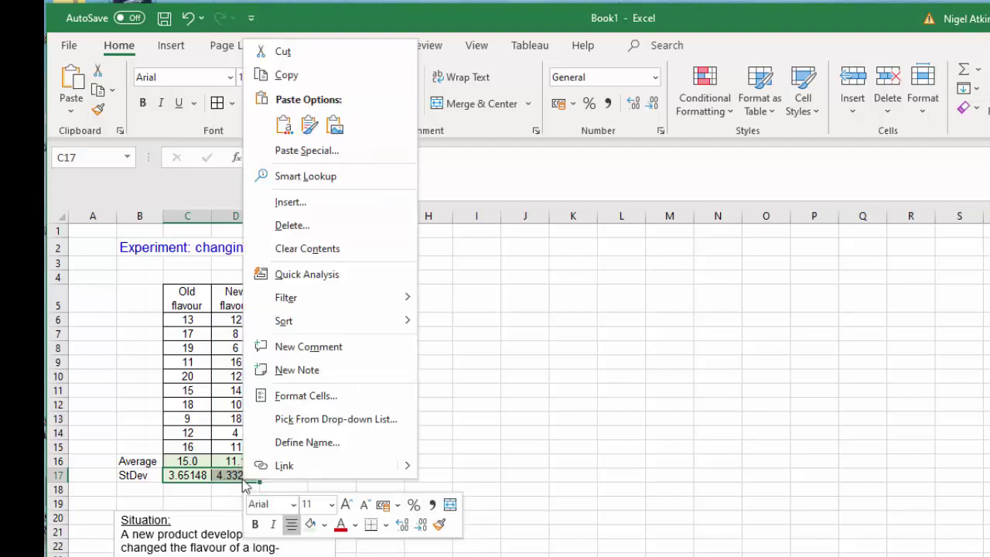
pyautogui.click(295, 398)
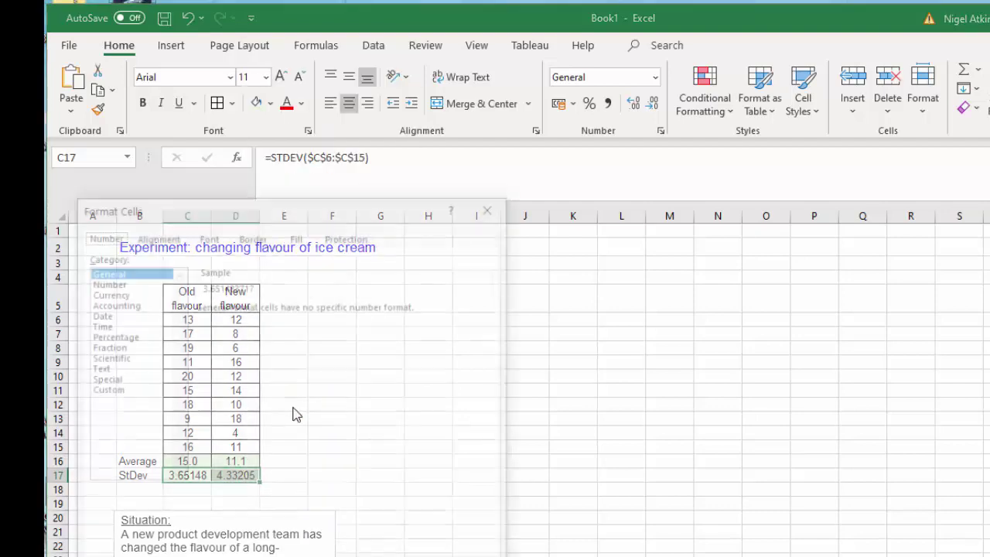
pyautogui.click(124, 282)
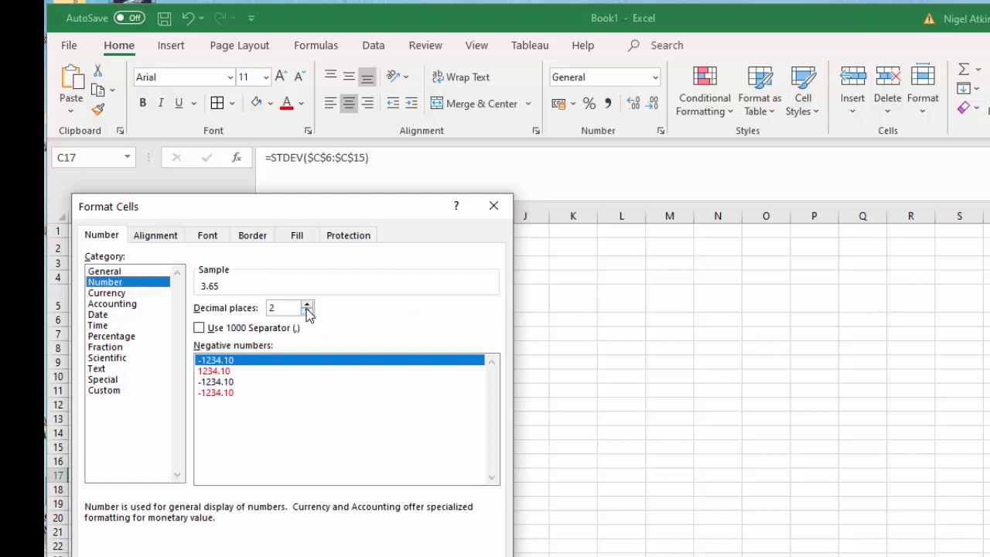
pyautogui.press('Return')
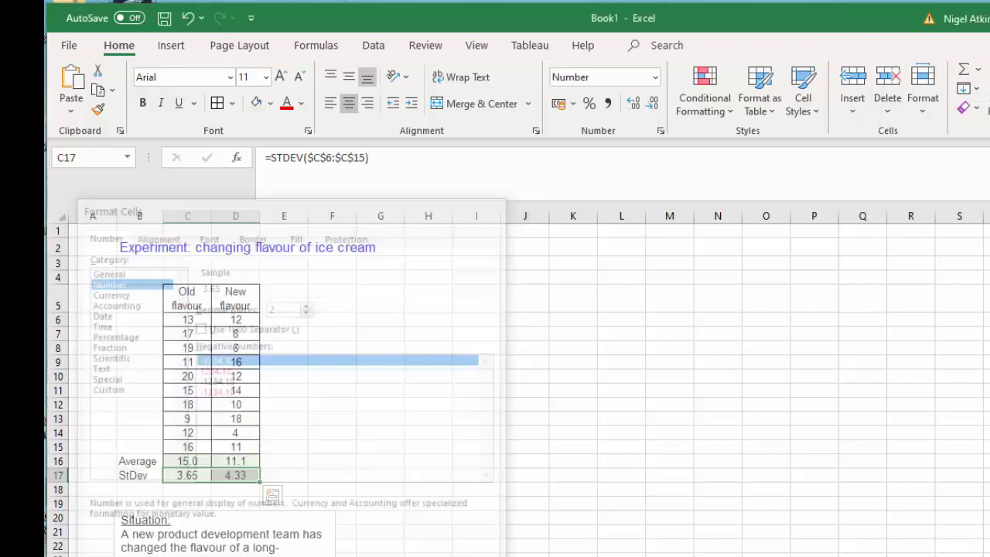
pyautogui.click(766, 446)
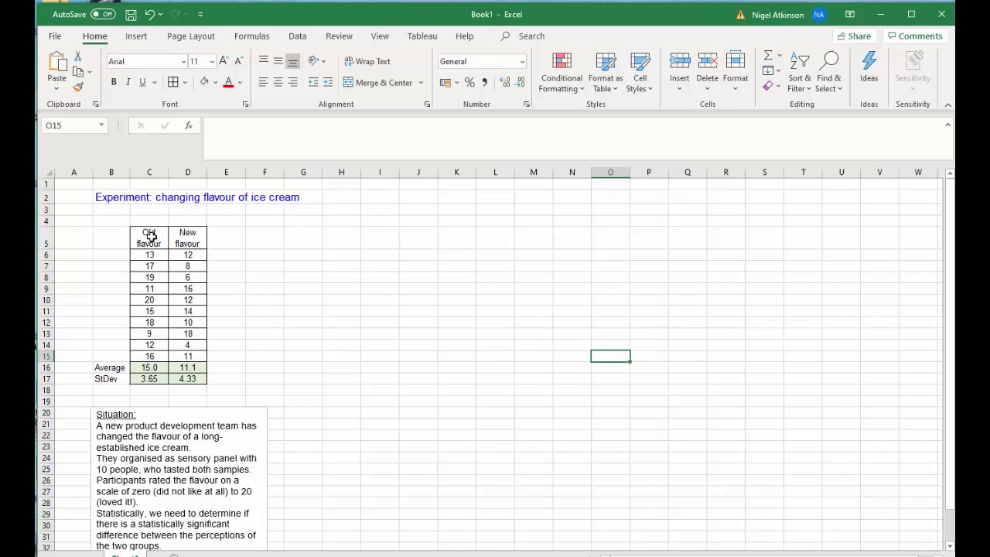
# - Insert a Clustered Column chart from Recommended Charts for both flavour columns with headers
pyautogui.moveTo(149, 234)
pyautogui.mouseDown()
pyautogui.moveTo(173, 367)
pyautogui.moveTo(181, 356)
pyautogui.mouseUp()
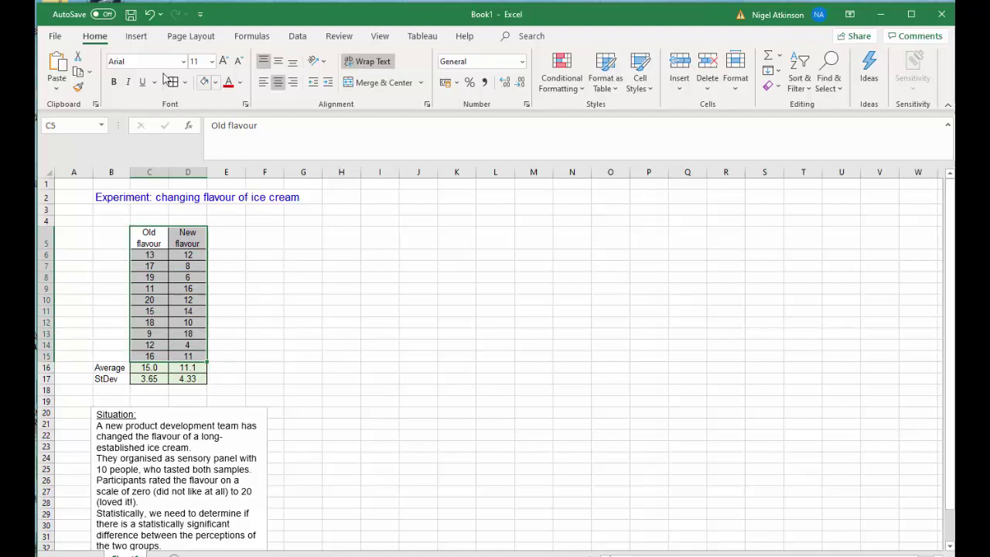
pyautogui.click(136, 36)
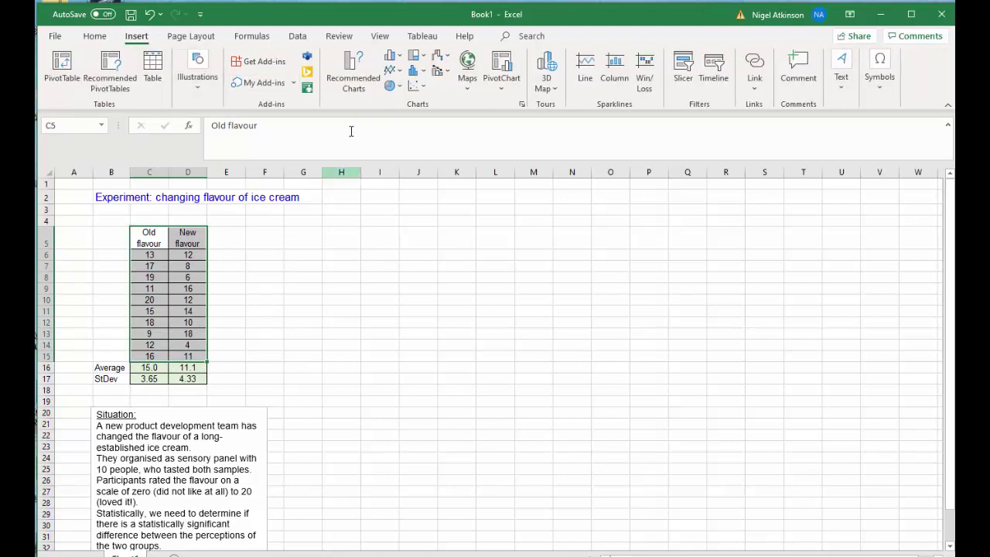
pyautogui.click(351, 89)
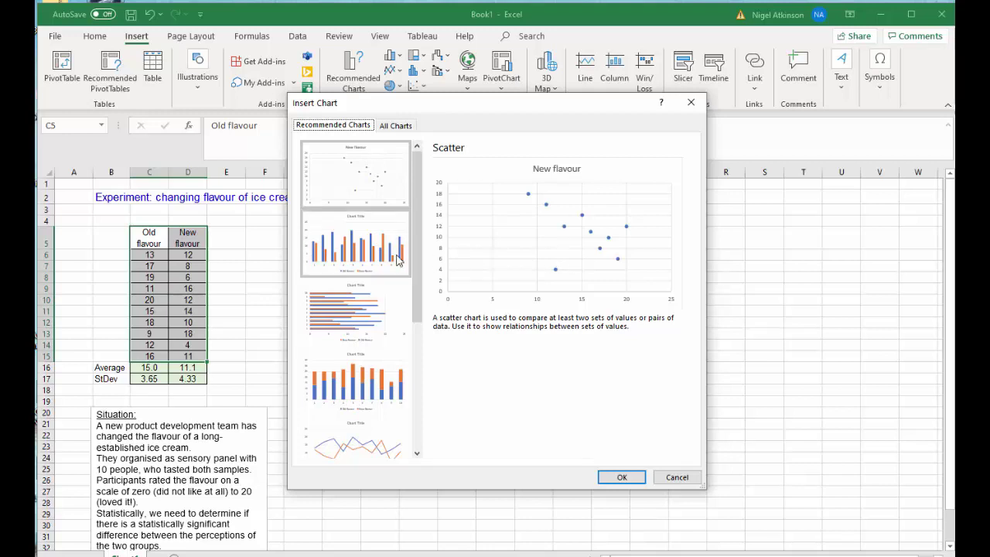
pyautogui.click(372, 261)
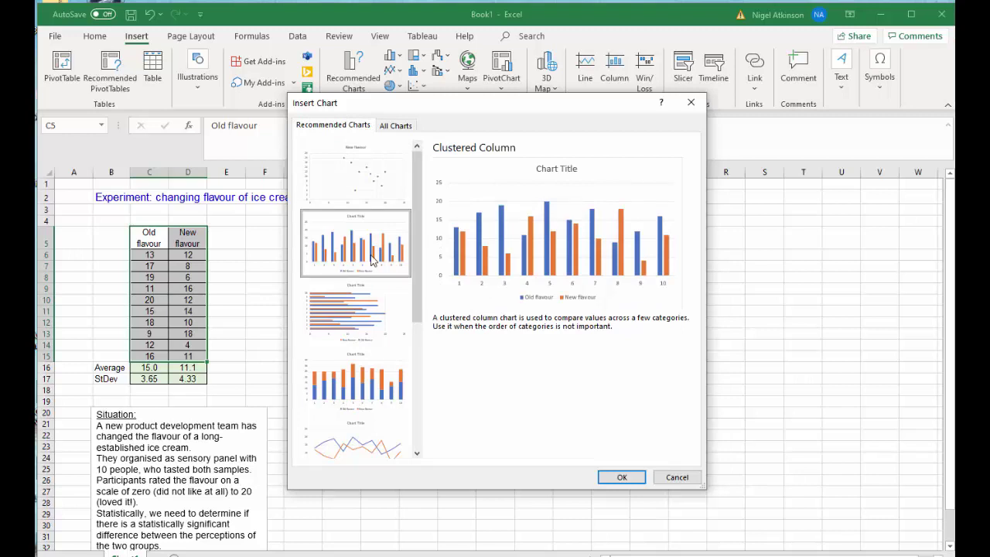
pyautogui.click(621, 478)
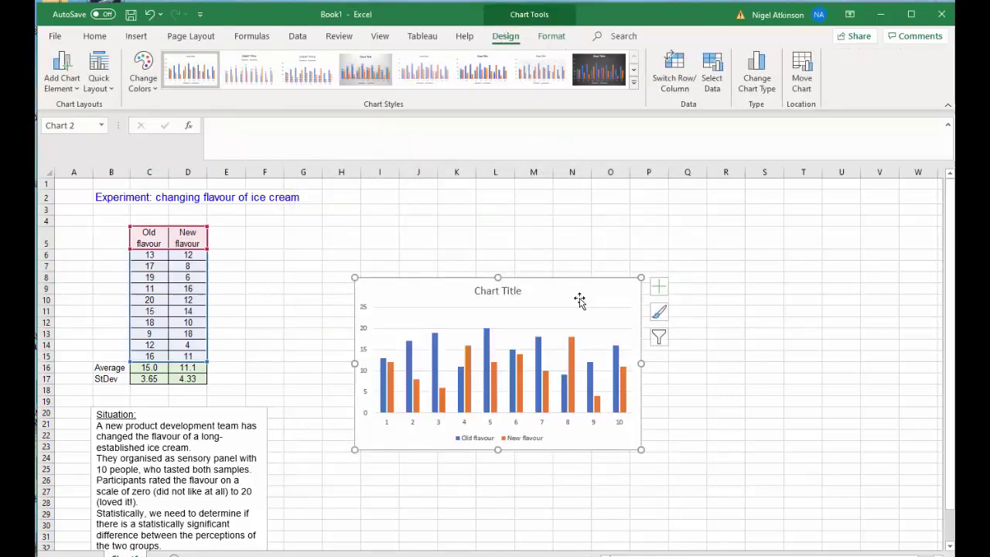
# - Move the chart beside the table and copy the B2 heading text from the formula bar
pyautogui.moveTo(580, 296); pyautogui.dragTo(471, 239)
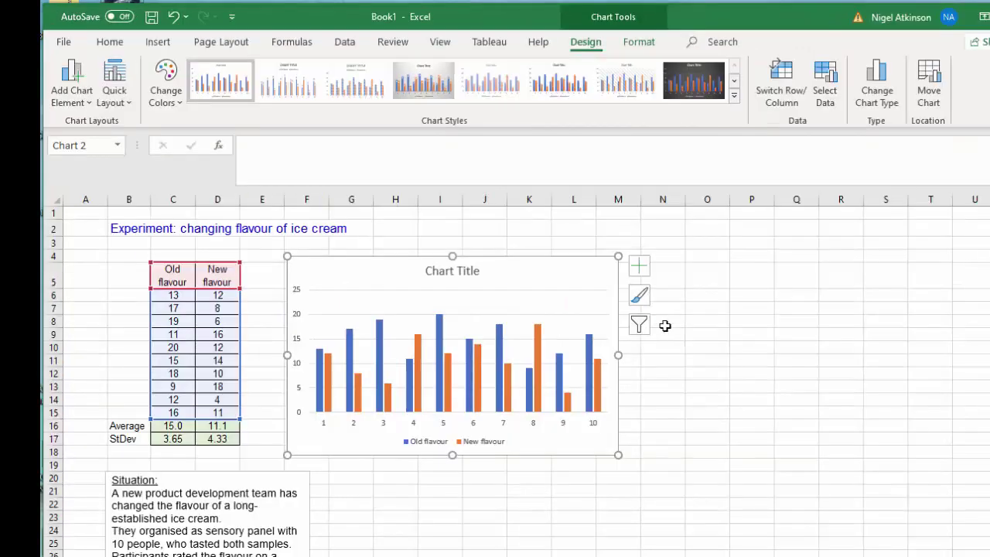
pyautogui.click(471, 279)
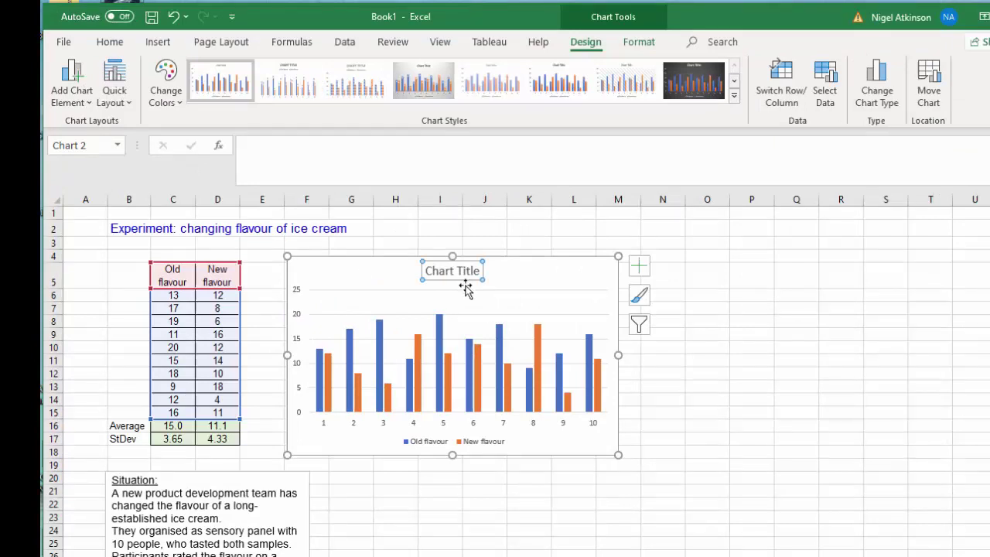
pyautogui.click(123, 228)
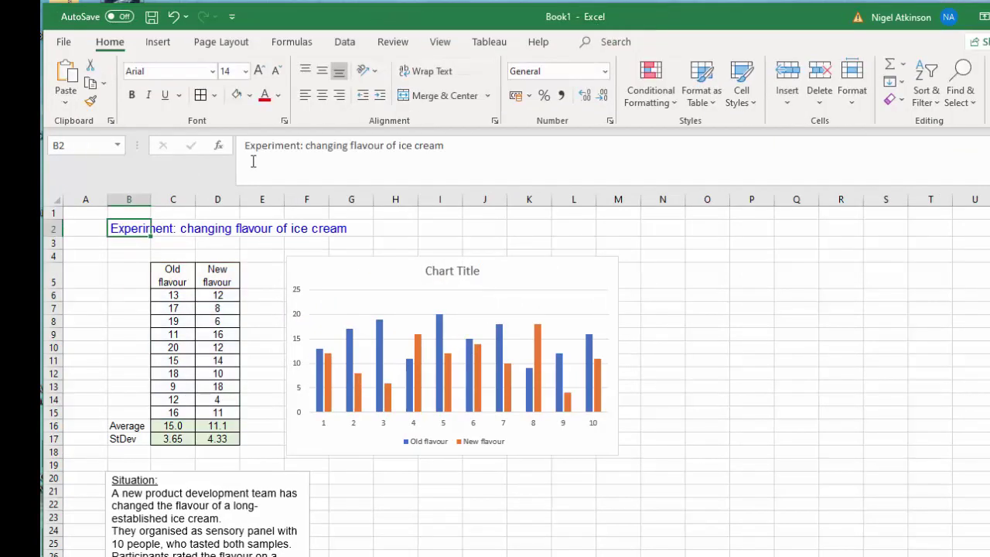
pyautogui.moveTo(249, 149); pyautogui.dragTo(469, 145)
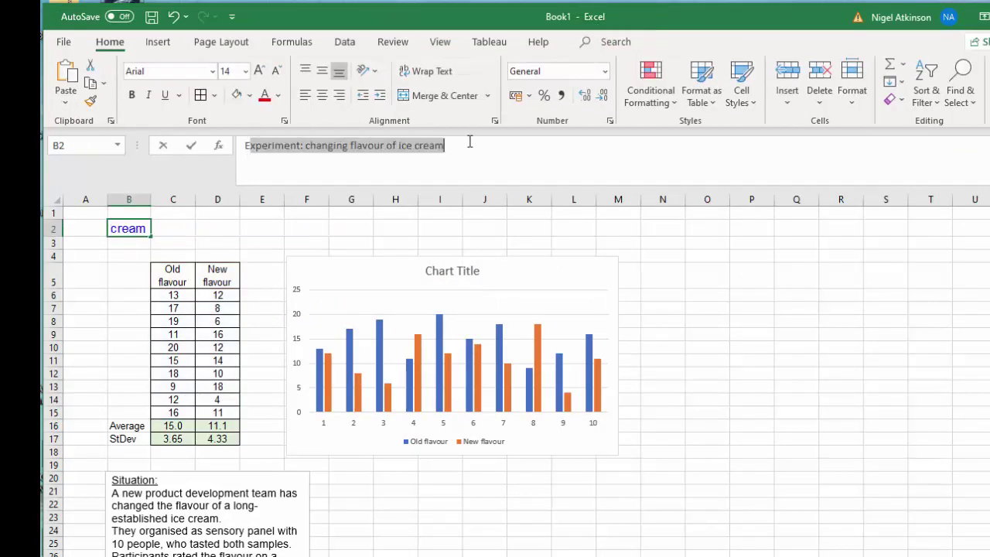
pyautogui.click(250, 147)
pyautogui.moveTo(246, 146); pyautogui.dragTo(536, 152)
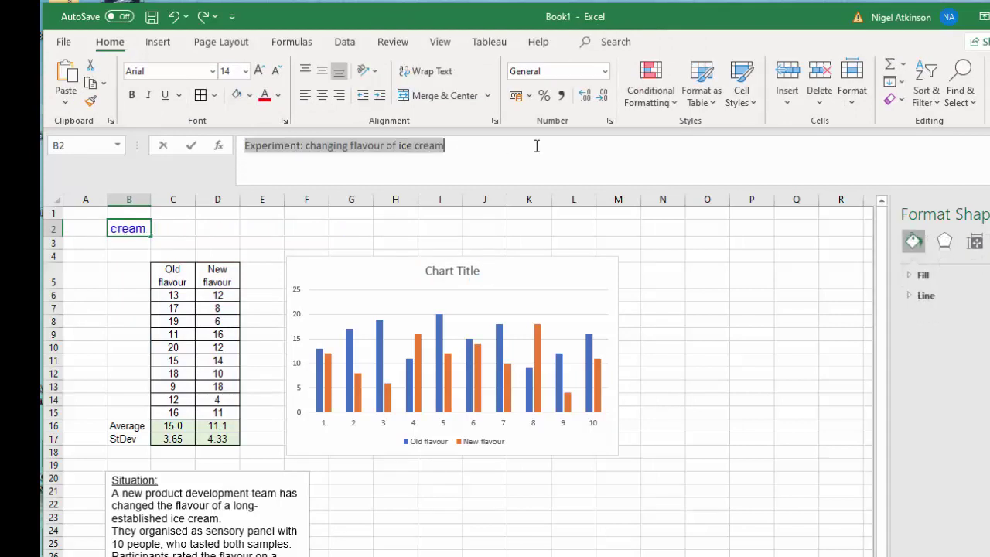
# - Replace the chart's placeholder title with the pasted 'Experiment: changing flavour of ice cream' heading
pyautogui.click(442, 263)
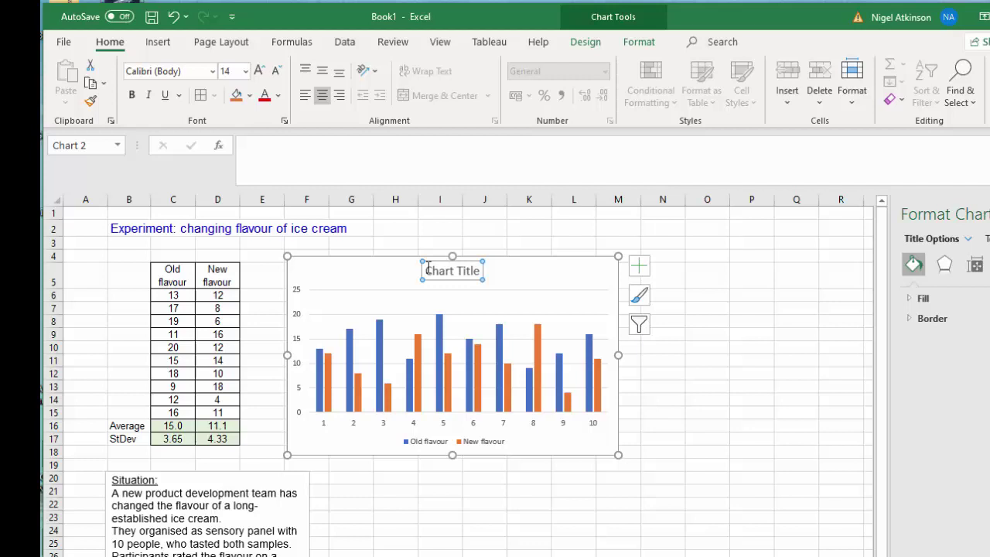
pyautogui.moveTo(426, 270); pyautogui.dragTo(473, 272)
pyautogui.rightClick(466, 272)
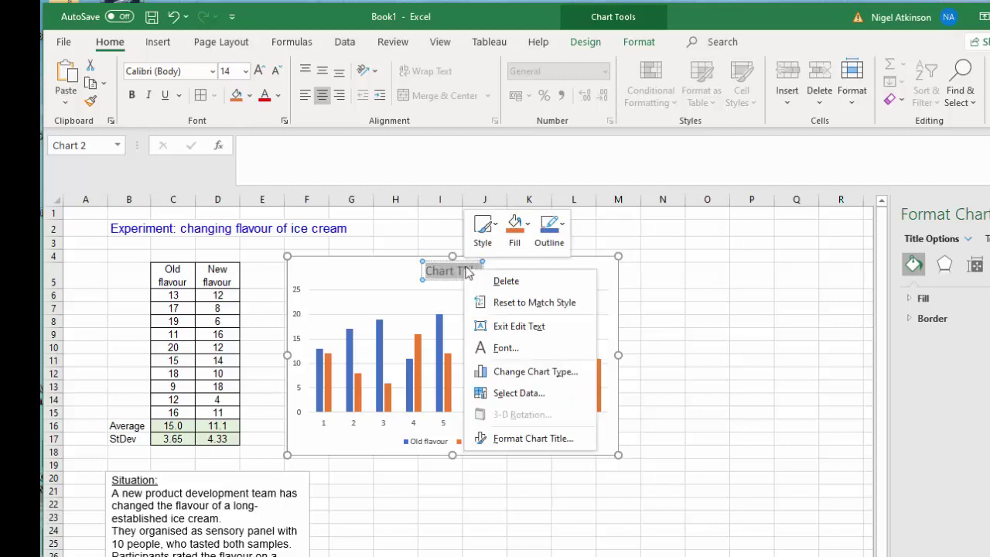
pyautogui.click(446, 277)
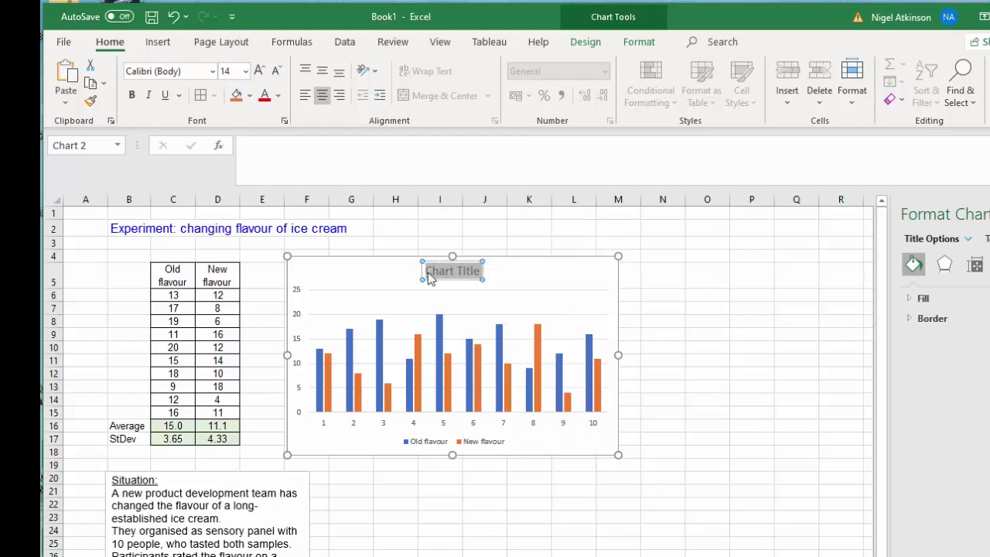
pyautogui.hotkey('ctrl', 'v')
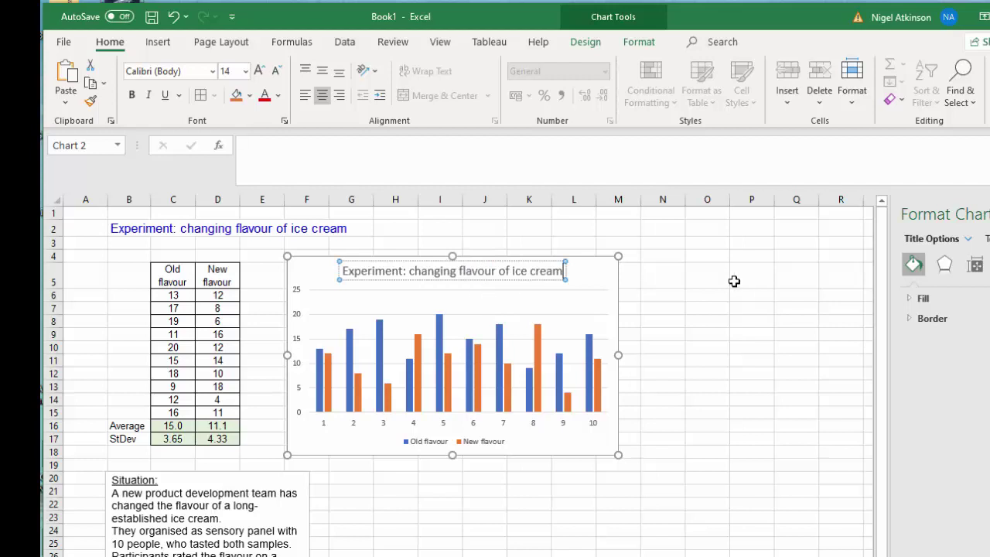
pyautogui.click(734, 281)
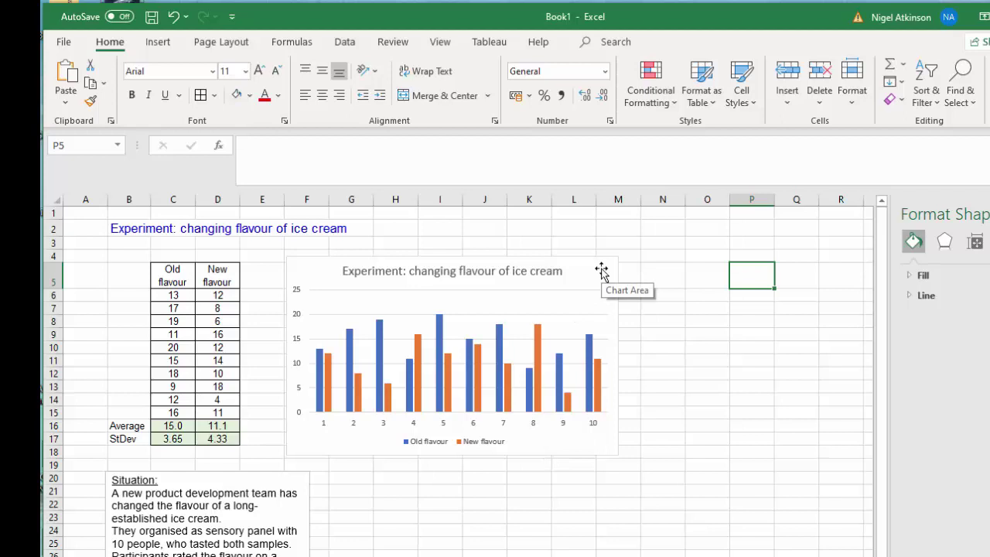
# - Add primary horizontal and vertical axis titles to the chart
pyautogui.click(601, 270)
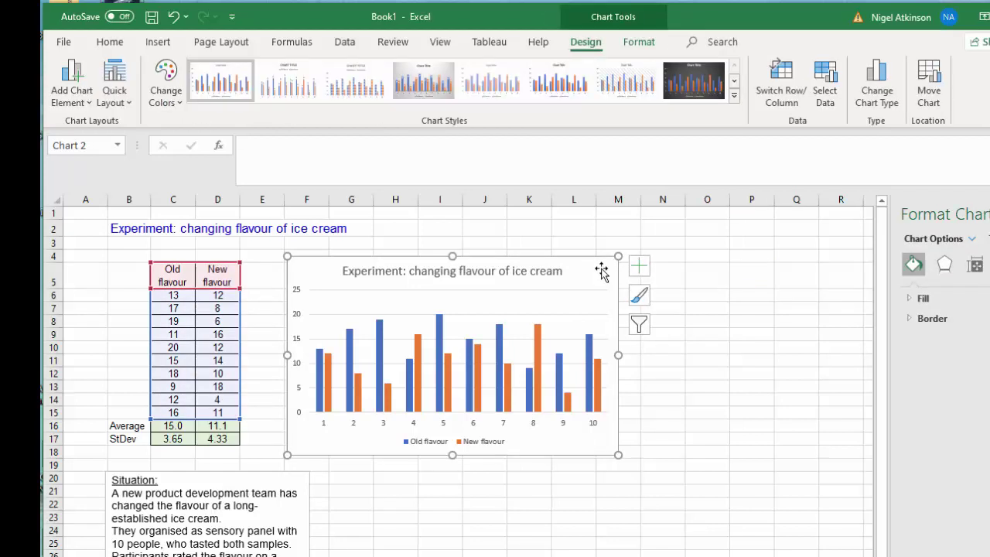
pyautogui.click(91, 101)
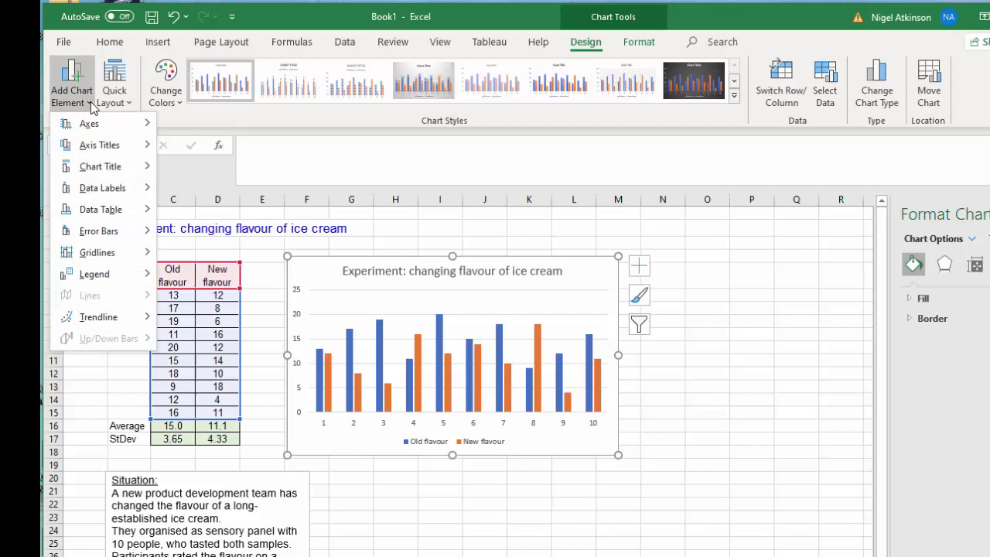
pyautogui.moveTo(99, 145)
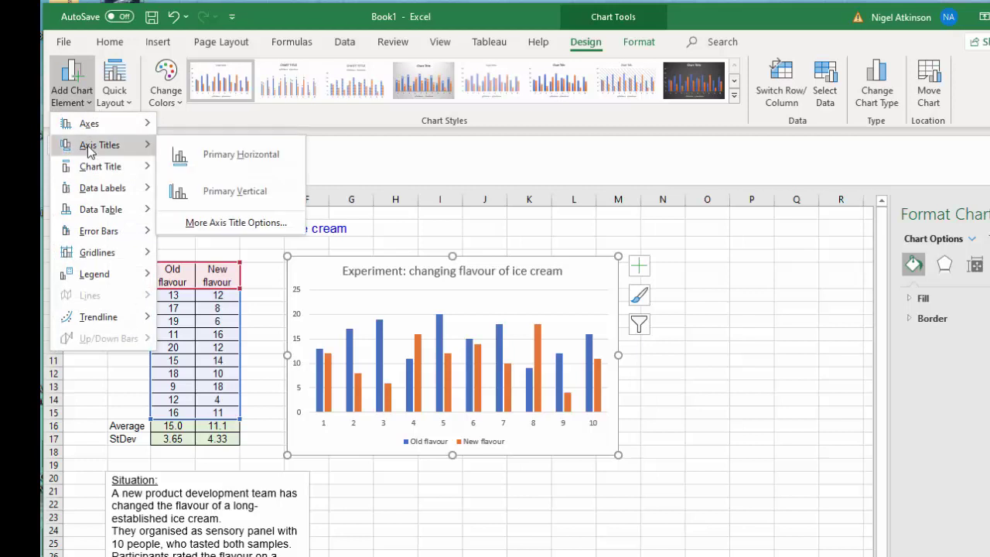
pyautogui.click(234, 156)
pyautogui.click(82, 104)
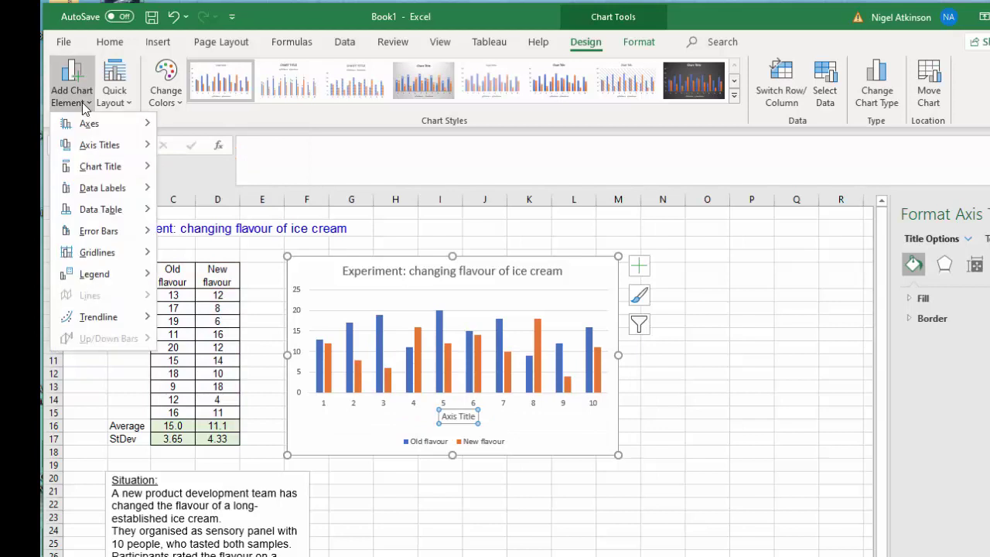
pyautogui.moveTo(100, 144)
pyautogui.click(234, 190)
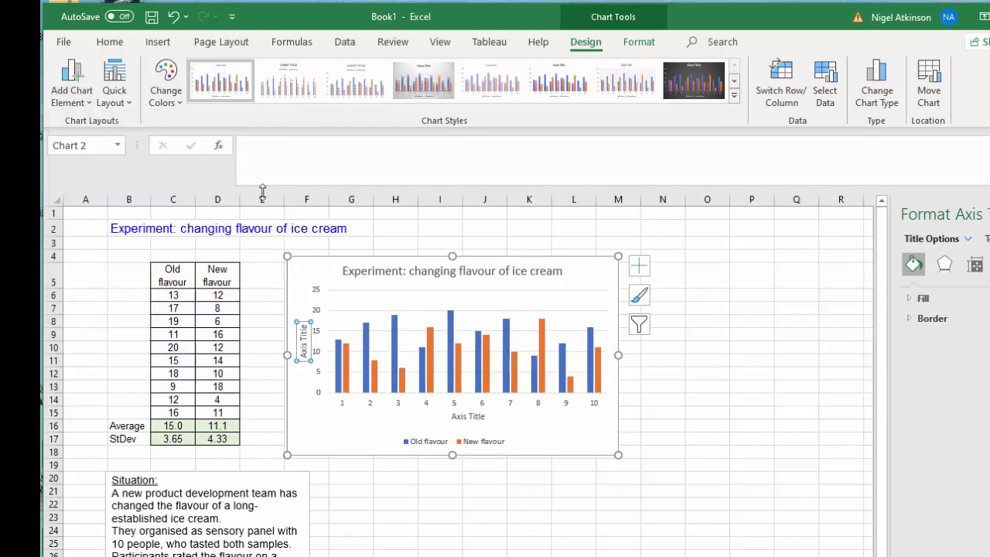
# - Rename the horizontal axis title to 'Participant'
pyautogui.click(466, 416)
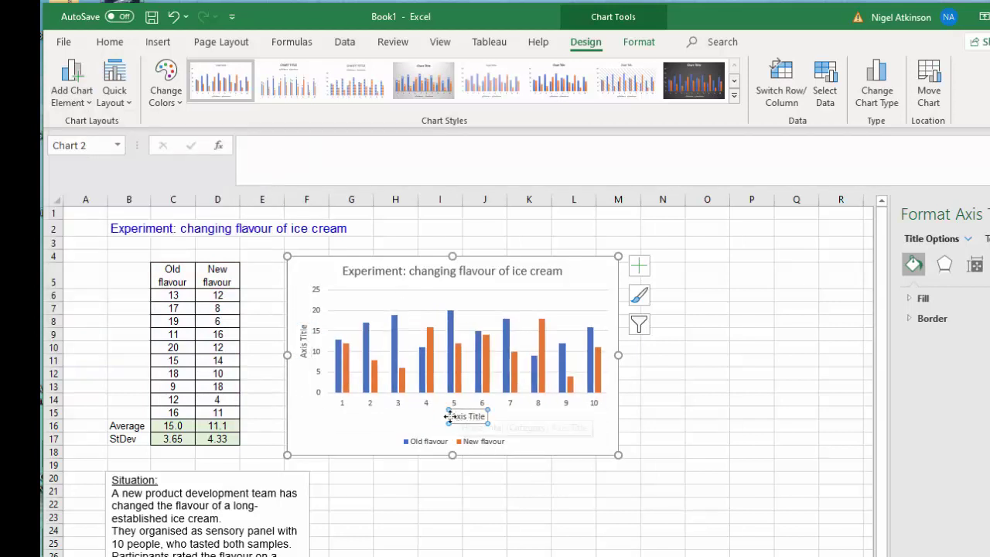
pyautogui.moveTo(453, 418); pyautogui.dragTo(485, 418)
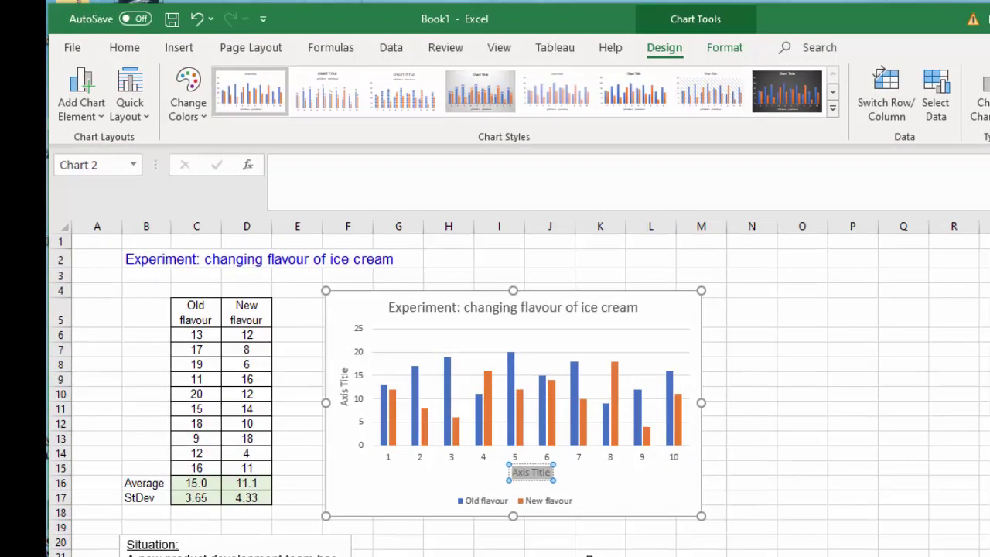
pyautogui.write('Partic')
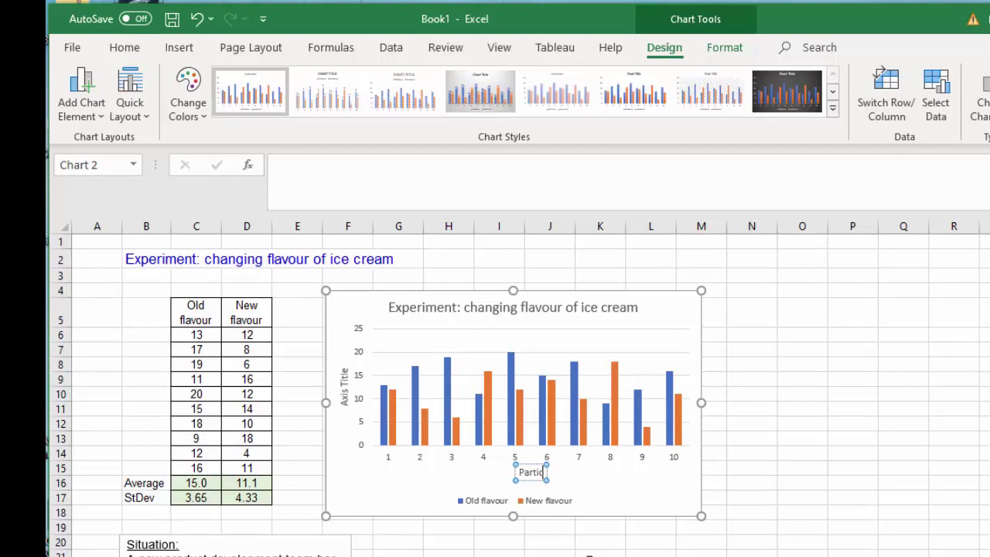
pyautogui.write('ipant')
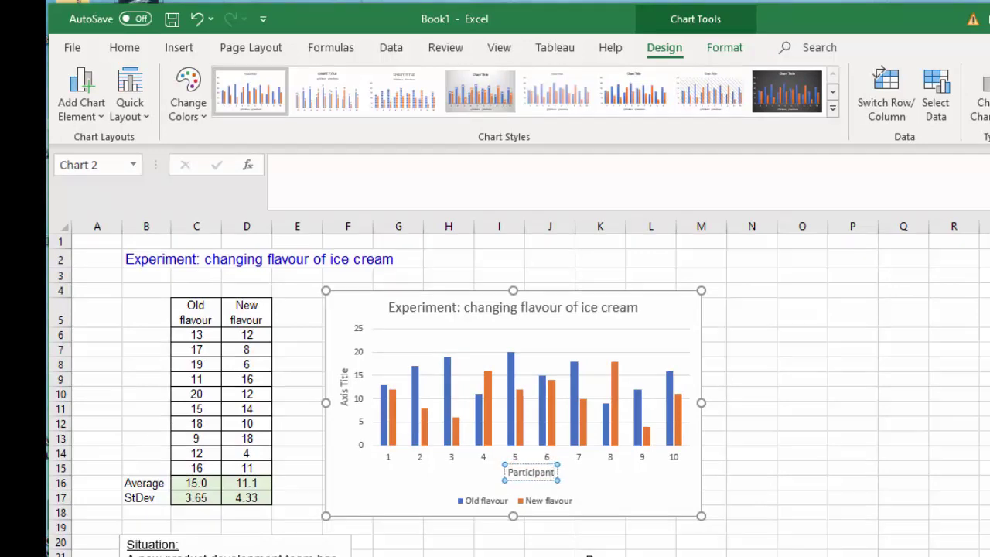
pyautogui.click(642, 497)
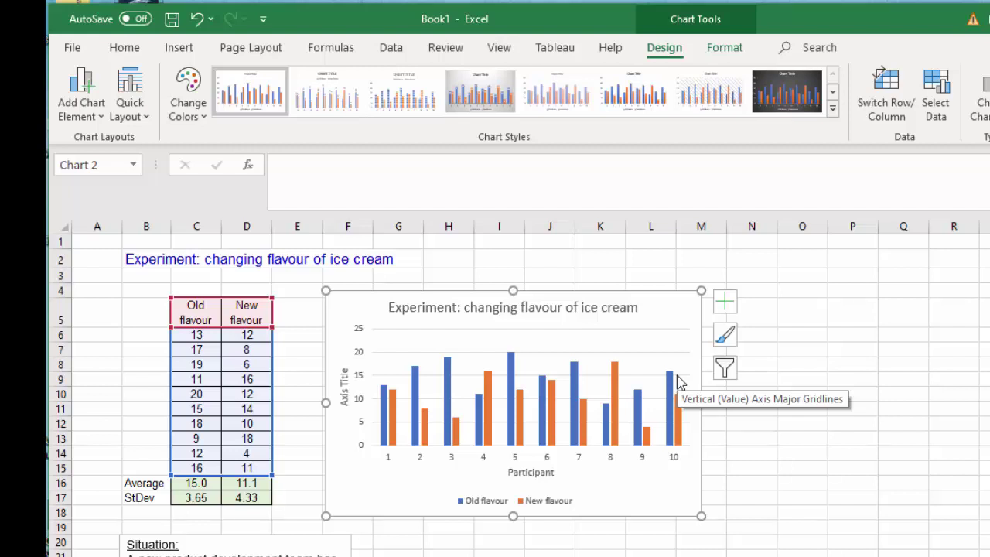
# - Rename the vertical axis title to 'Response'
pyautogui.click(342, 371)
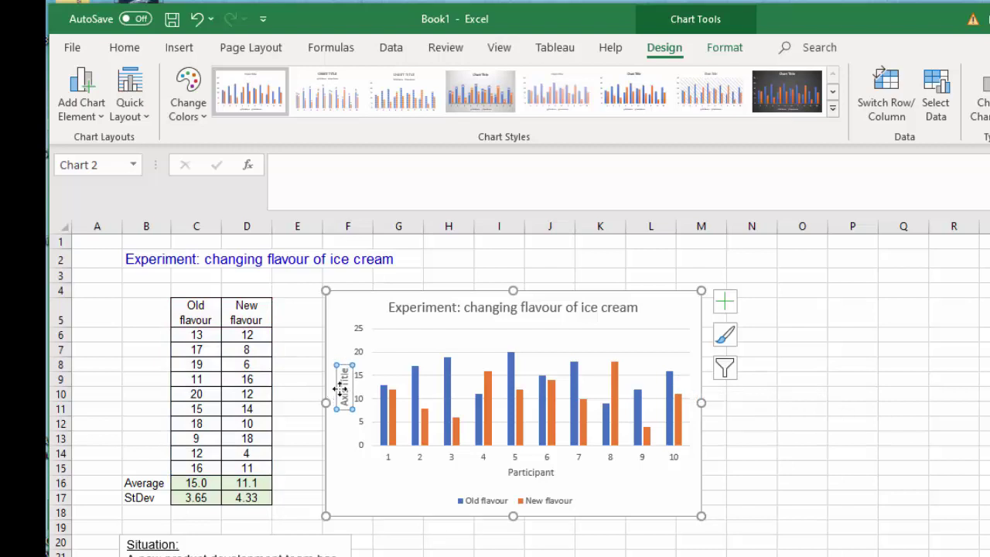
pyautogui.click(342, 385)
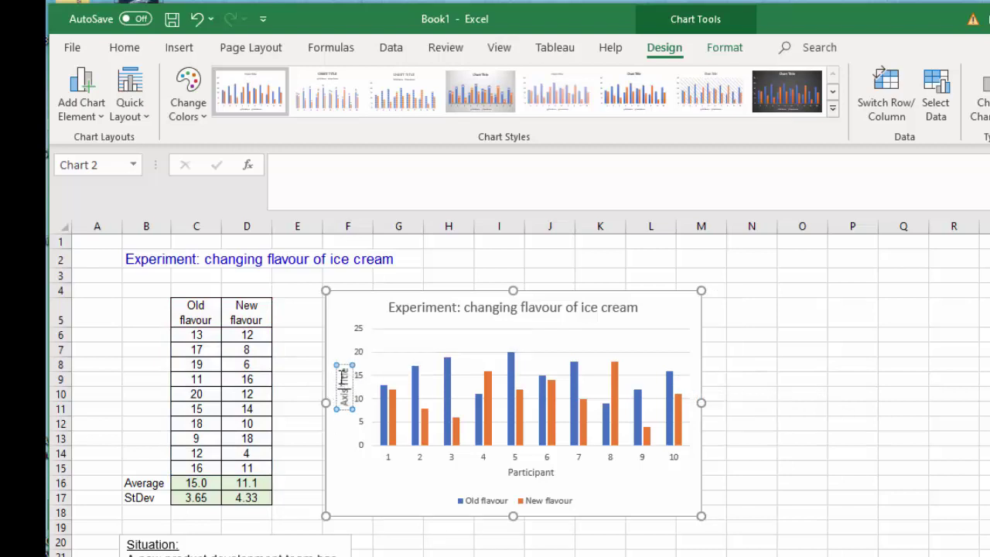
pyautogui.moveTo(345, 364); pyautogui.dragTo(345, 408)
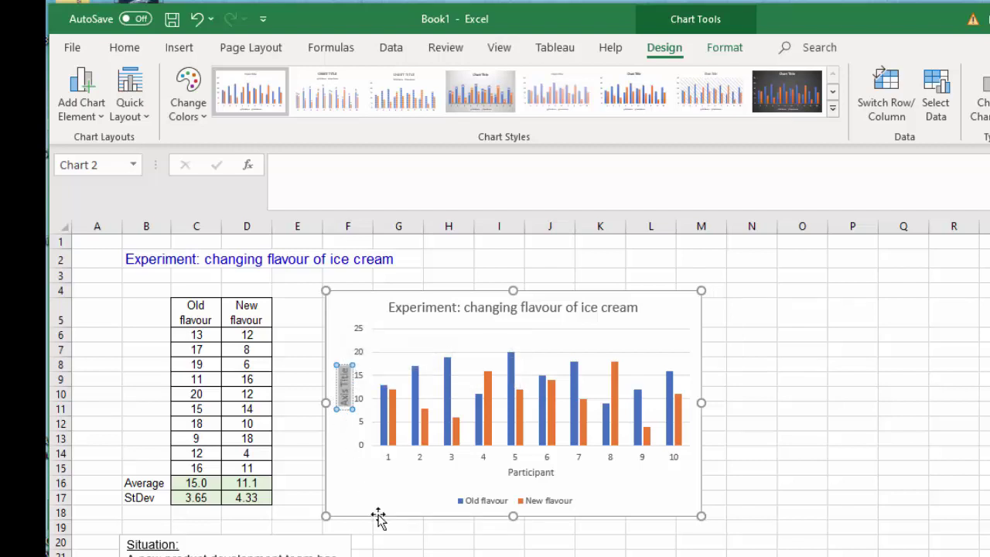
pyautogui.write('Re')
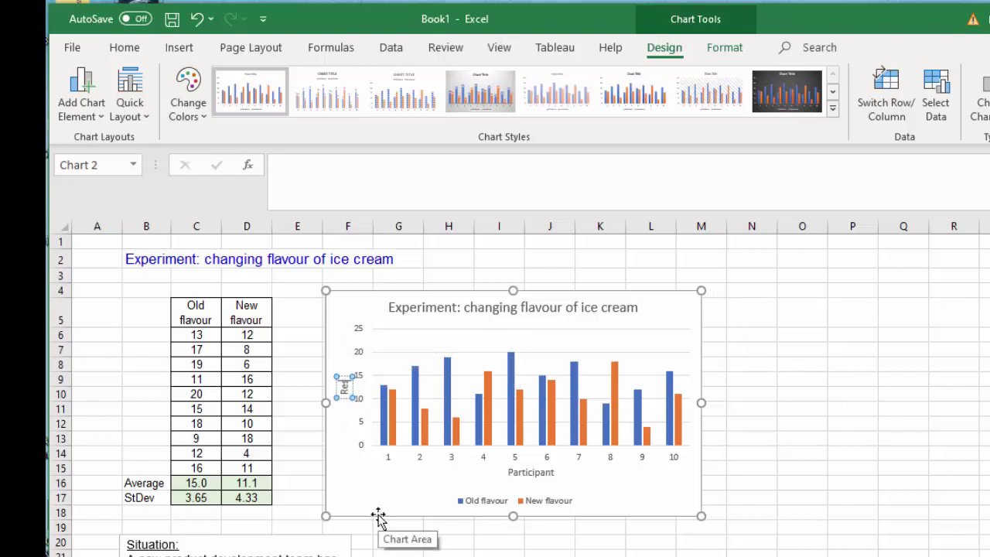
pyautogui.write('sponse')
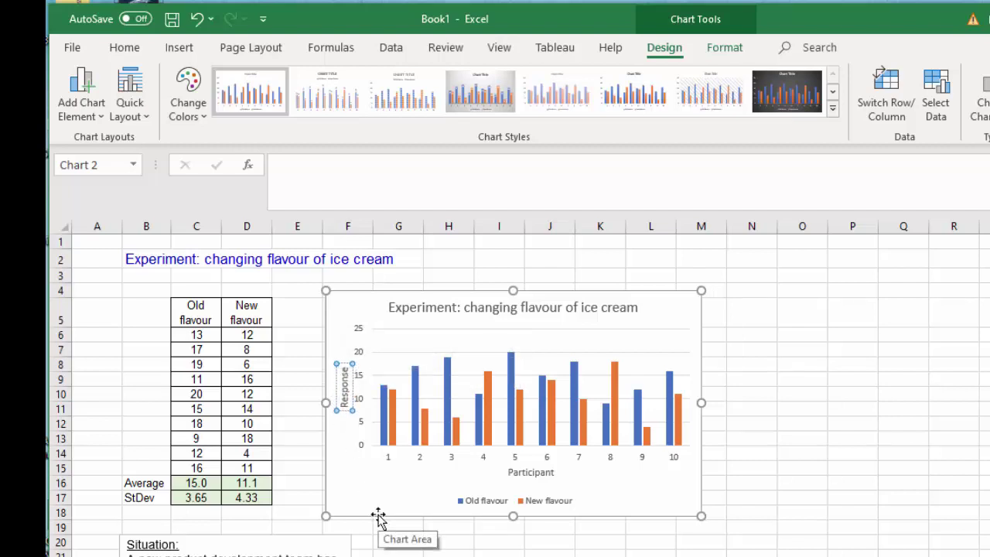
pyautogui.click(687, 325)
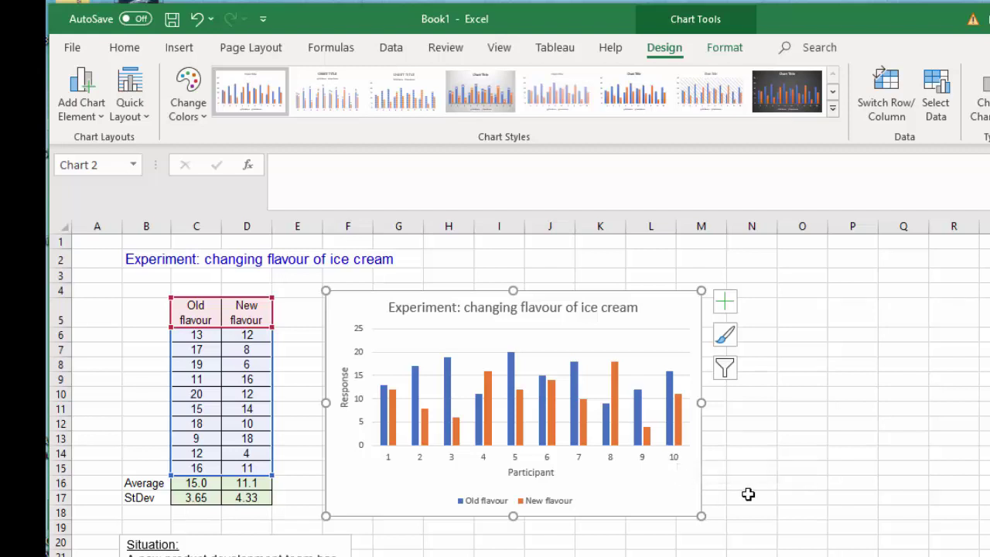
# - Add data labels to both the Old flavour and New flavour series
pyautogui.click(417, 386)
pyautogui.rightClick(417, 387)
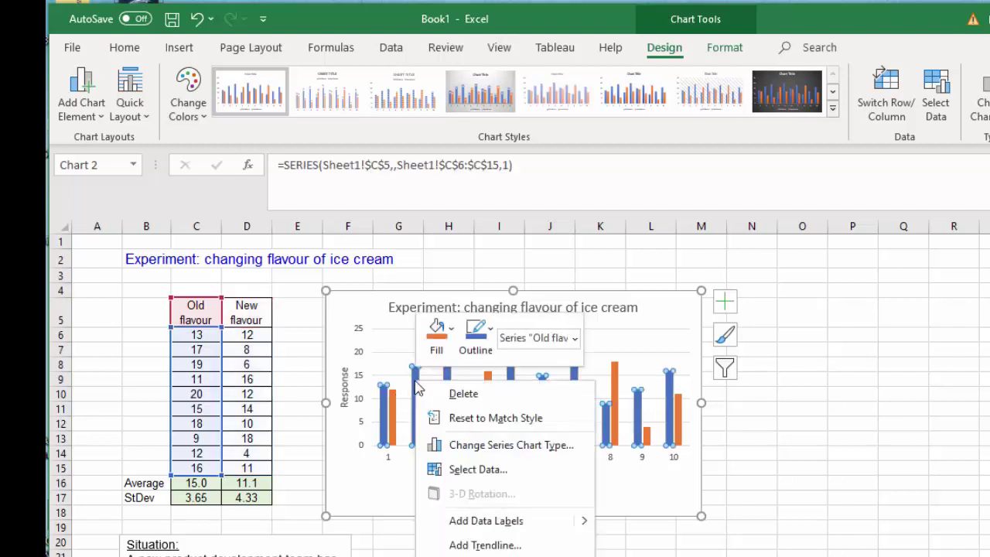
pyautogui.click(544, 529)
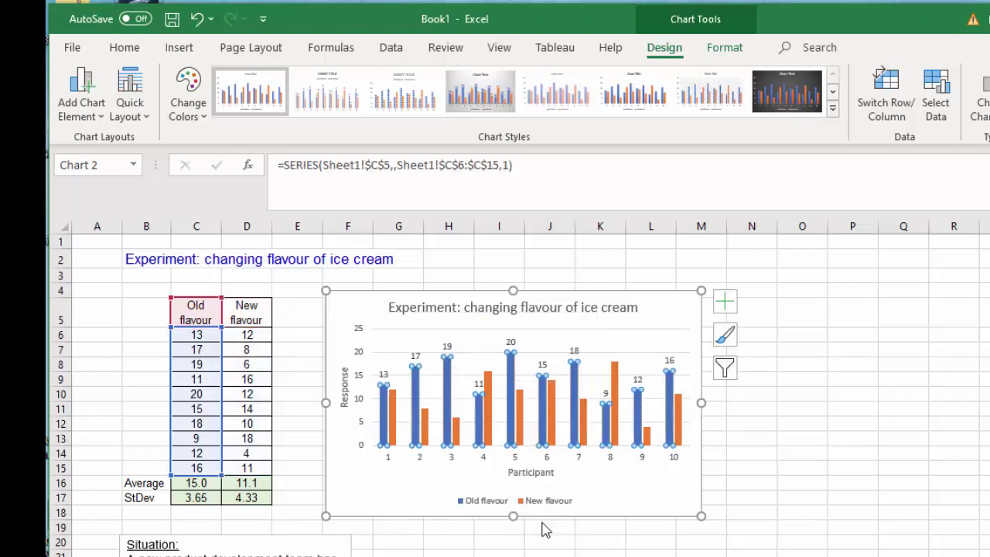
pyautogui.click(392, 418)
pyautogui.rightClick(396, 422)
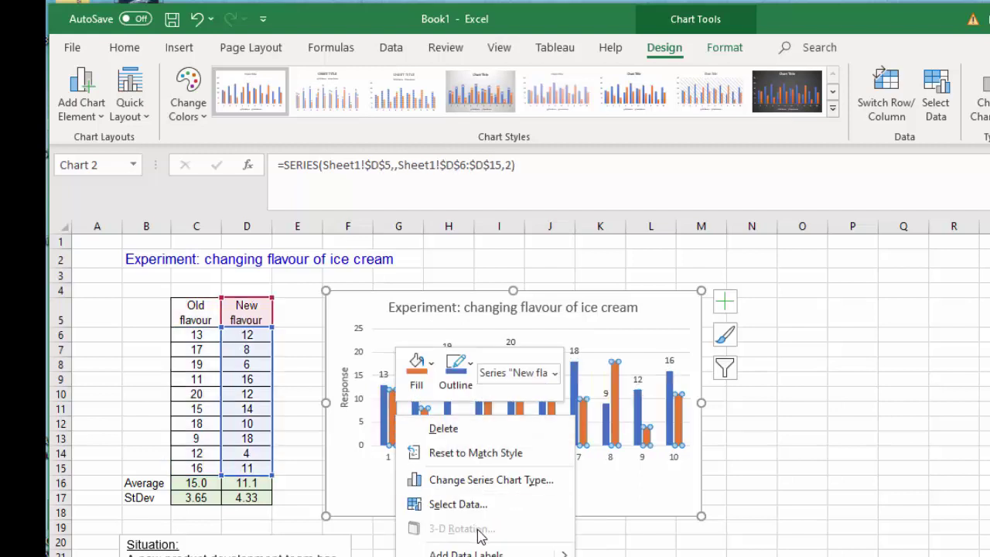
pyautogui.click(480, 552)
pyautogui.click(780, 502)
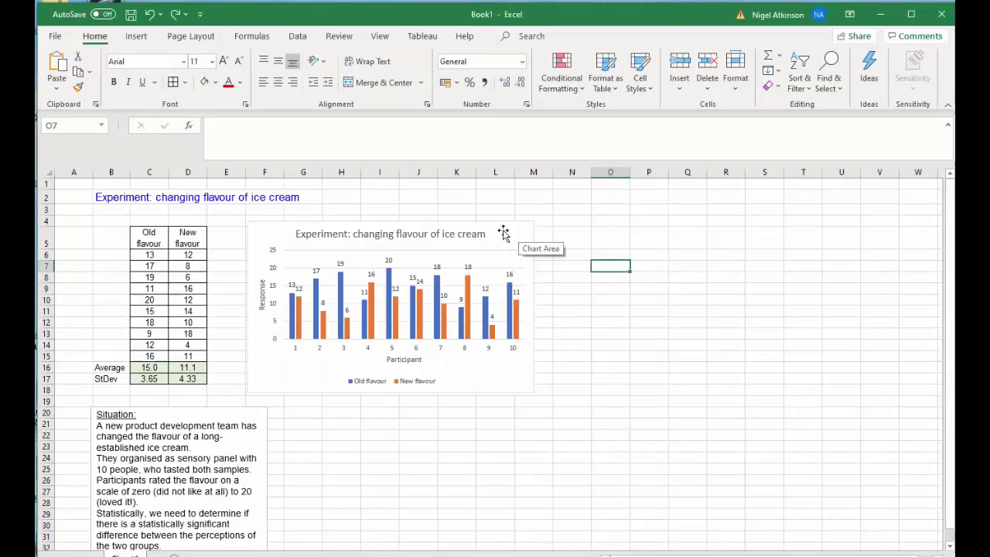
# - Move the column chart down to rows 20–32 and open Recommended Charts for the ratings with headers
pyautogui.click(503, 232)
pyautogui.moveTo(503, 232); pyautogui.dragTo(538, 417)
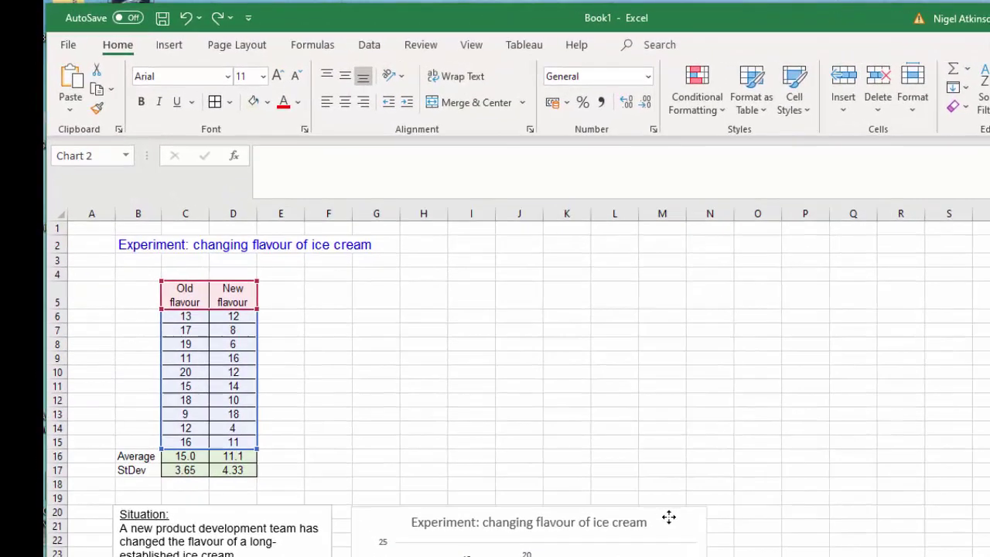
pyautogui.moveTo(178, 292); pyautogui.dragTo(236, 442)
pyautogui.click(170, 44)
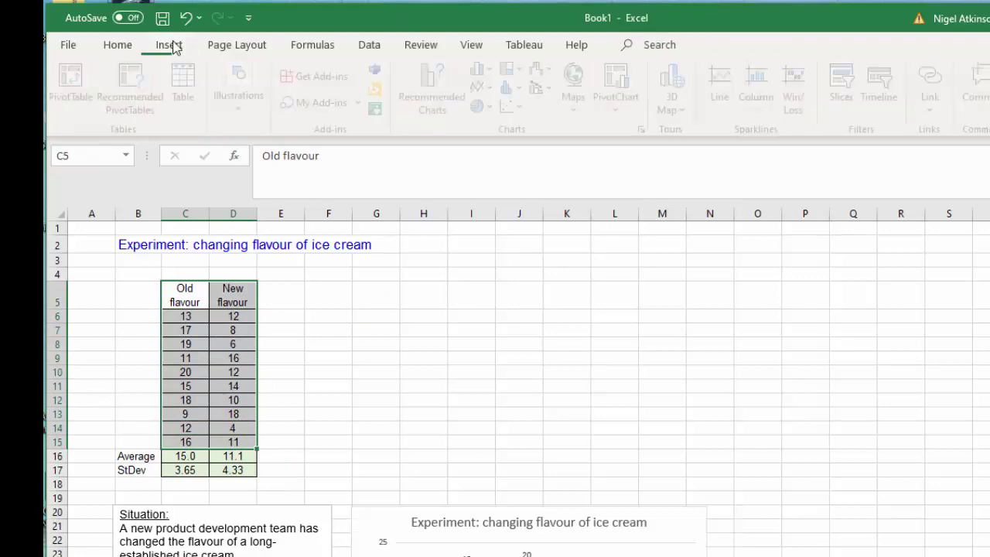
pyautogui.click(440, 101)
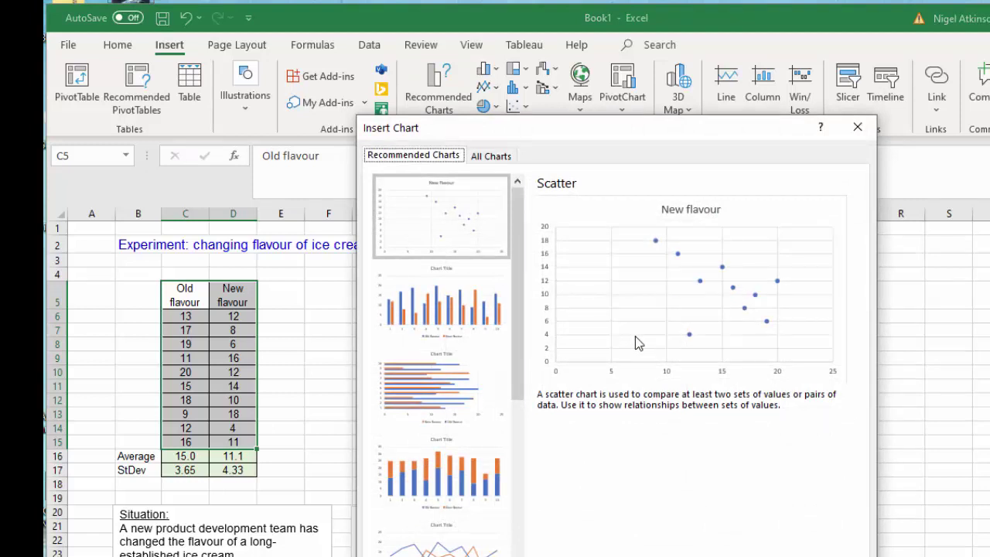
# - Preview the ratings as clustered bar, stacked column, line, stacked bar and funnel charts
pyautogui.click(431, 379)
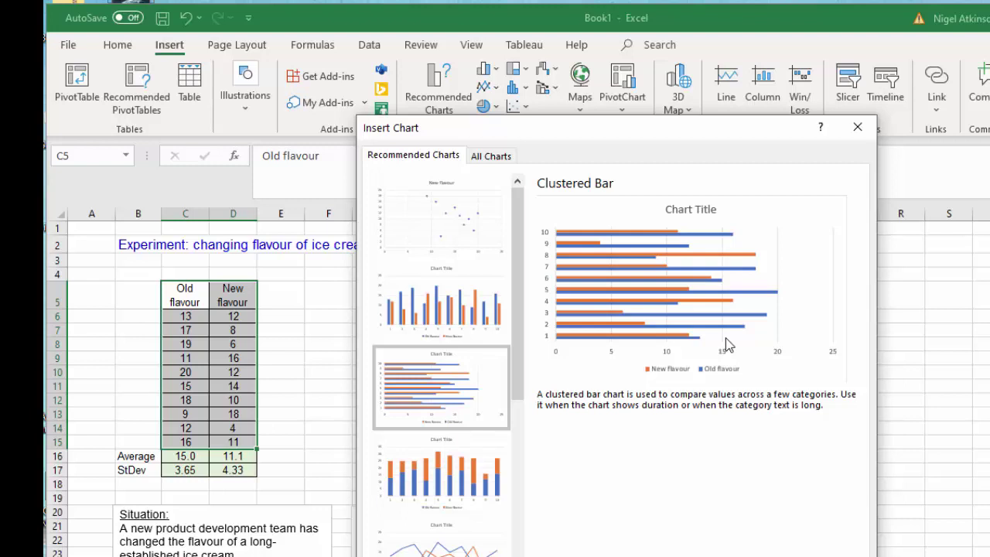
pyautogui.click(462, 473)
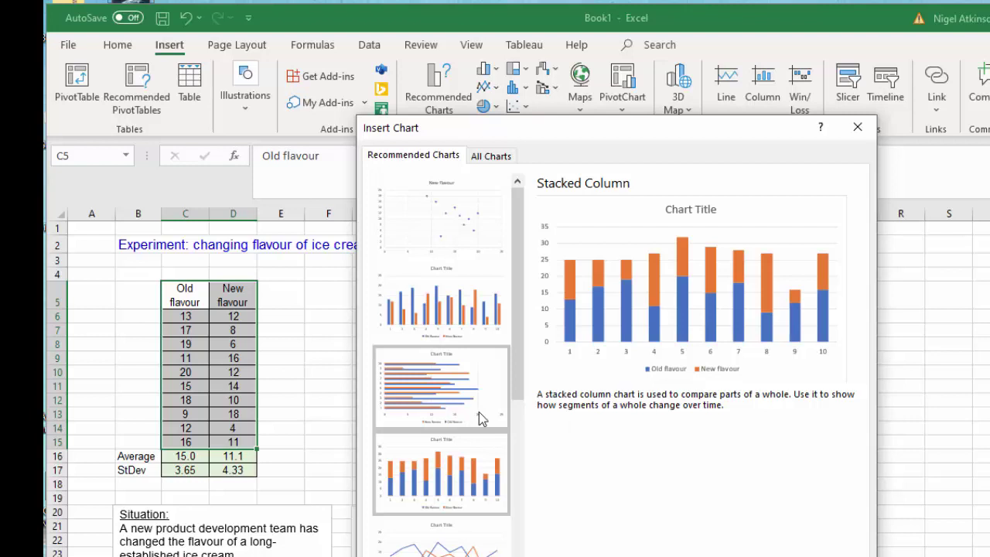
pyautogui.scroll(-3, 479, 414)
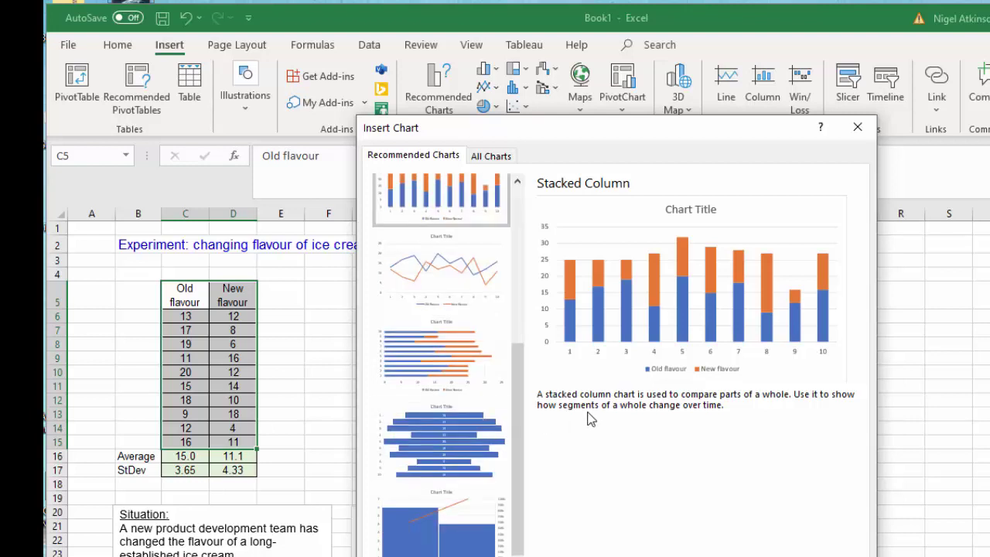
pyautogui.click(468, 277)
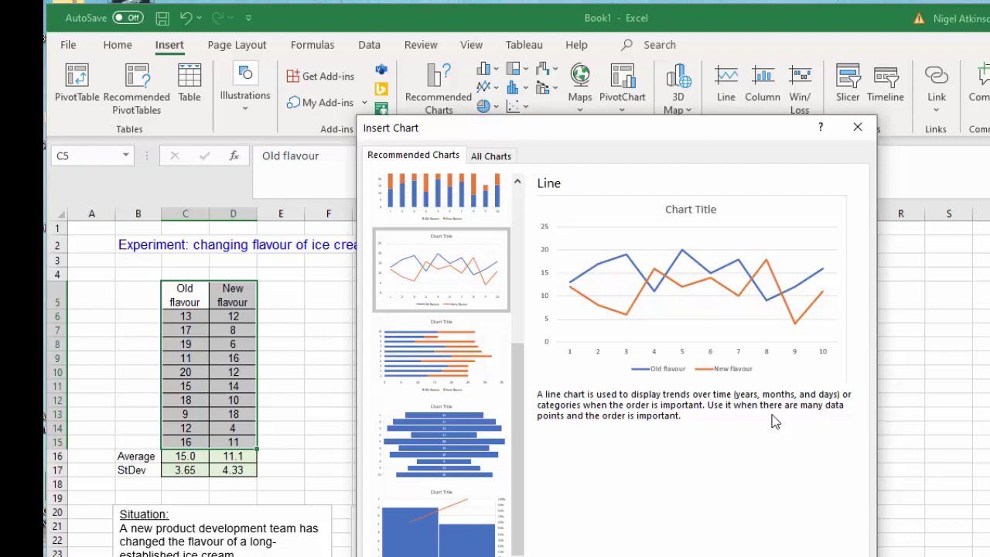
pyautogui.click(447, 392)
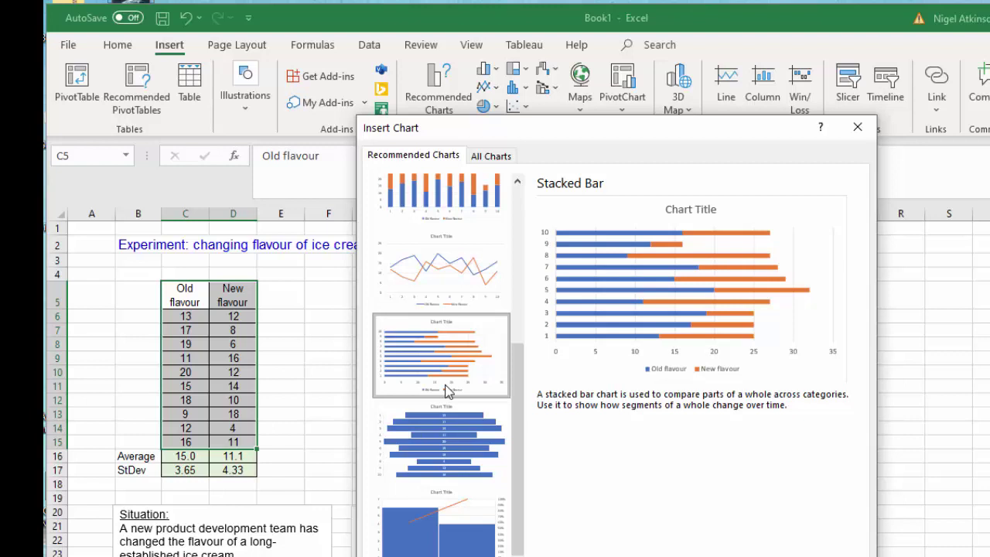
pyautogui.click(462, 467)
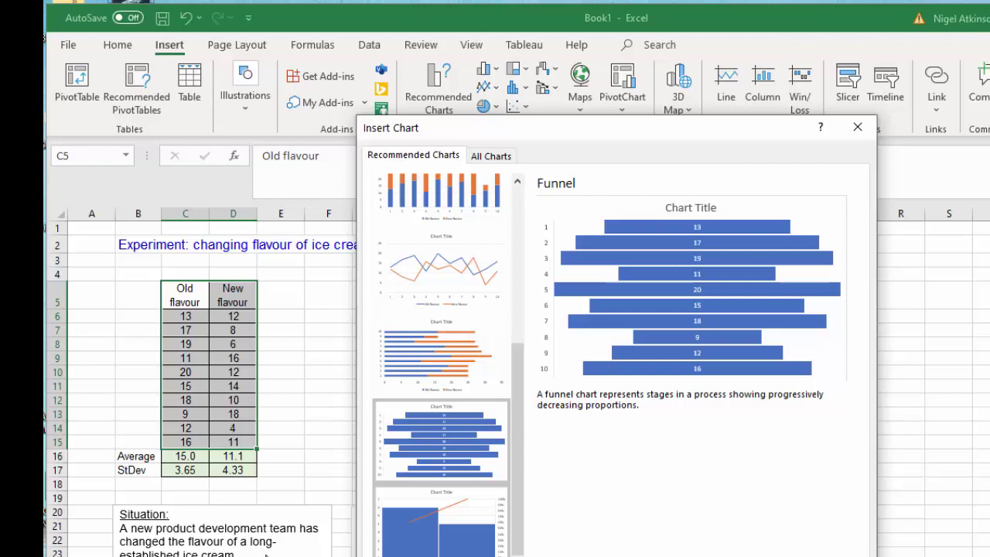
# - In All Charts, preview the ratings as a pie chart and then a radar chart
pyautogui.click(498, 157)
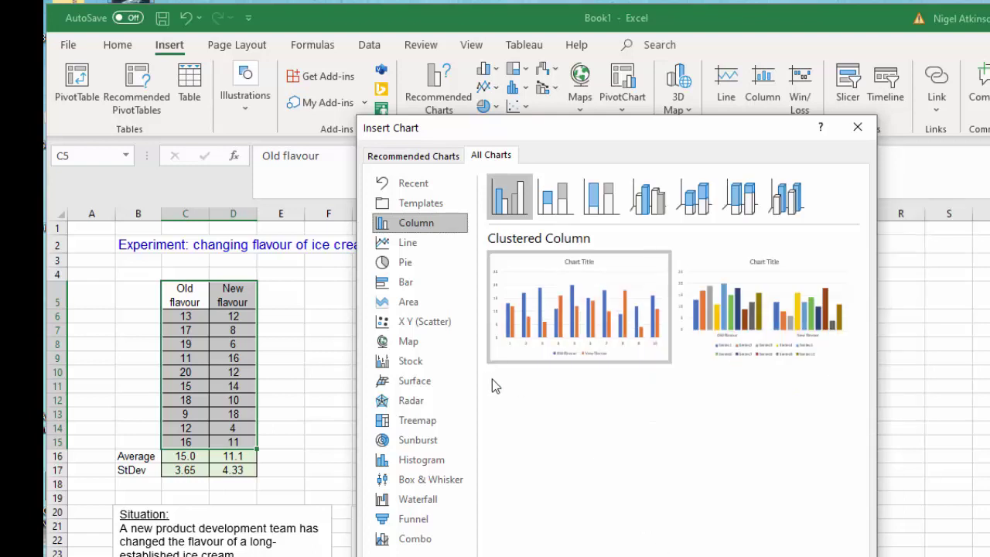
pyautogui.click(399, 265)
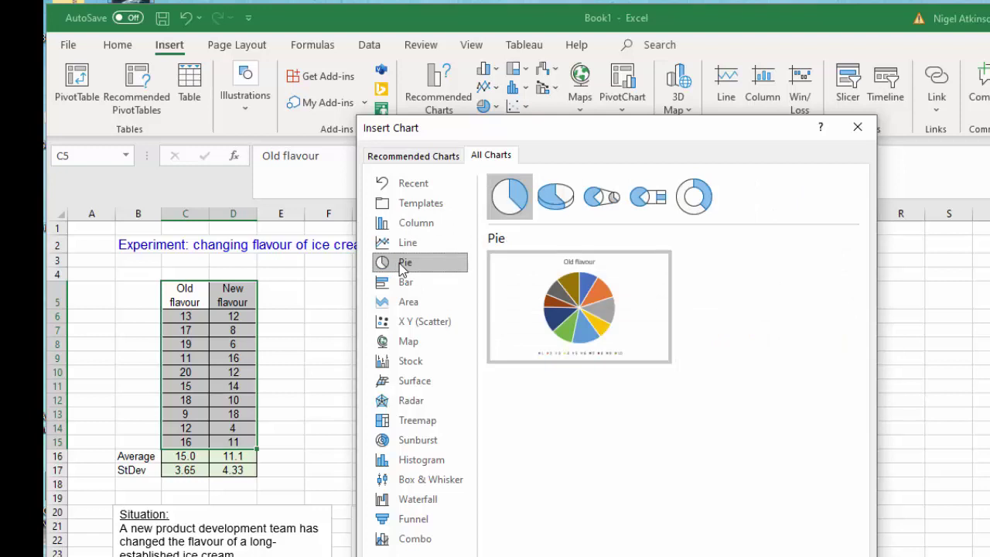
pyautogui.click(427, 403)
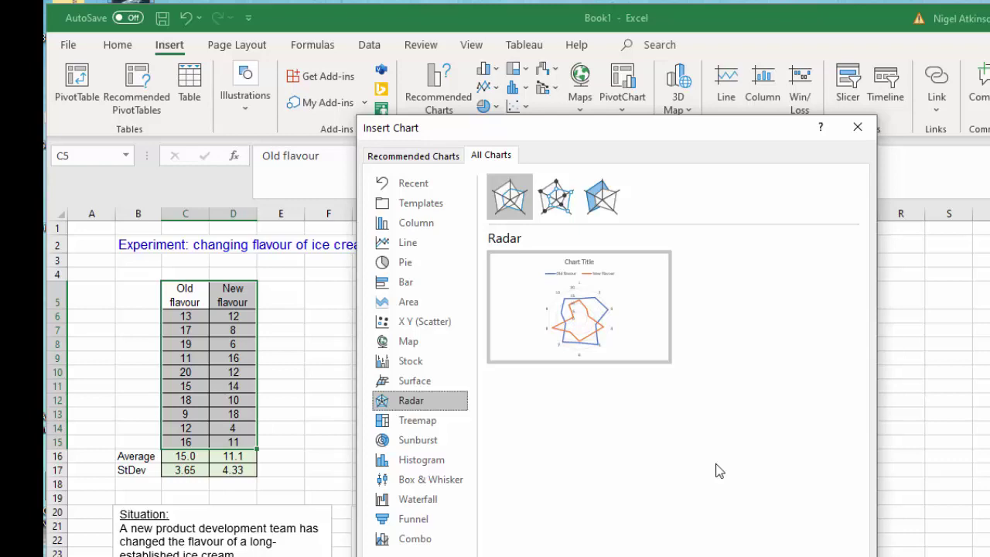
# - Insert the radar chart and move it next to the flavour table
pyautogui.click(808, 554)
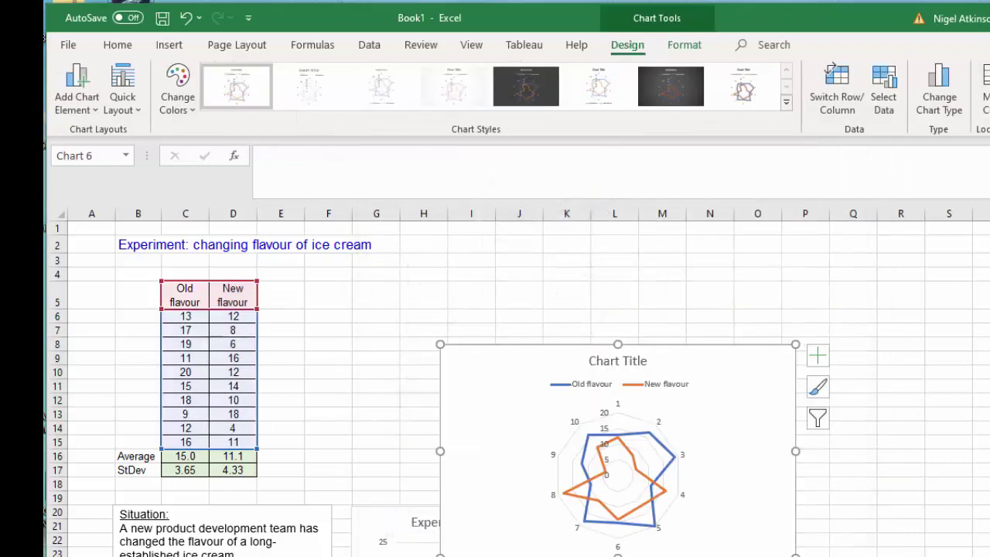
pyautogui.moveTo(707, 354); pyautogui.dragTo(571, 283)
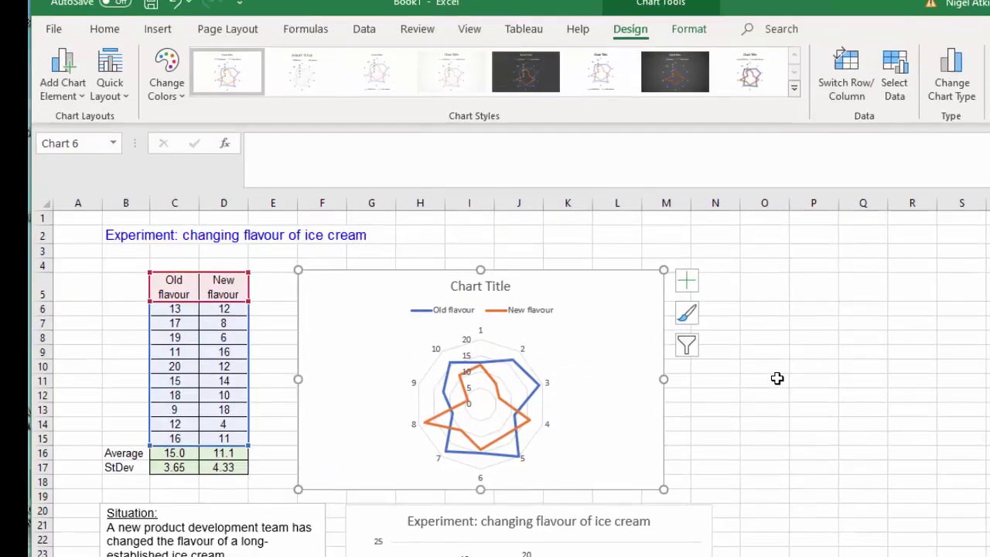
pyautogui.click(776, 379)
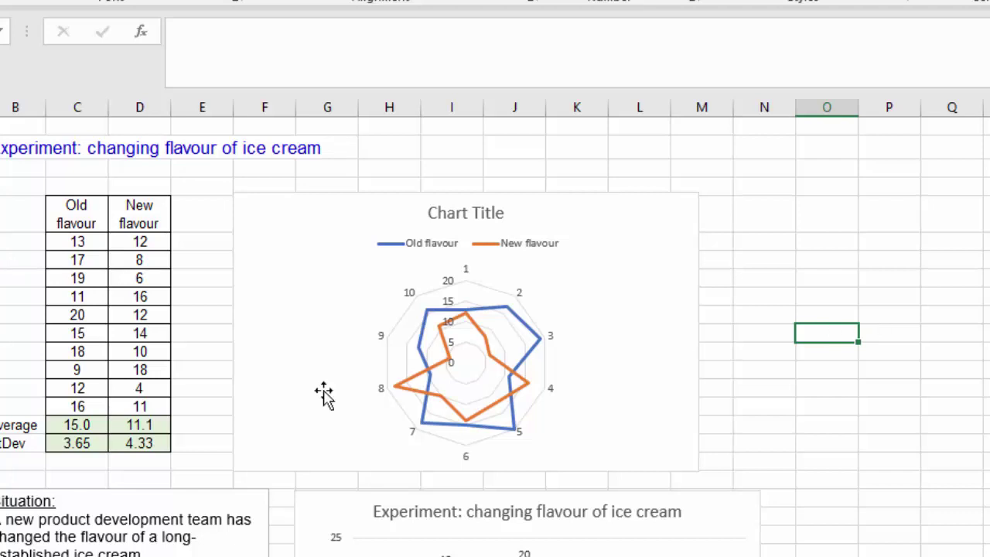
# - Check the New and Old flavour average formulas, then reselect the radar chart
pyautogui.click(154, 428)
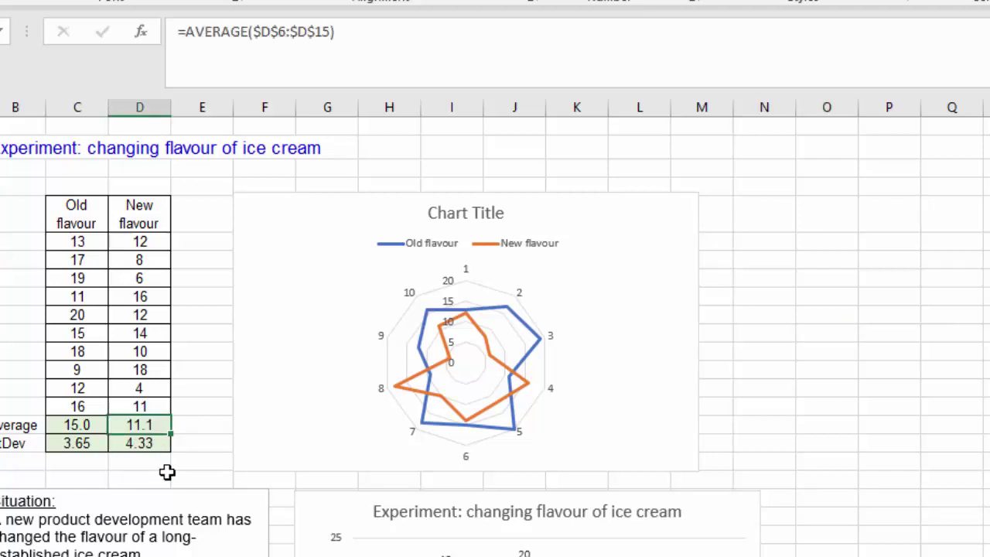
pyautogui.click(68, 425)
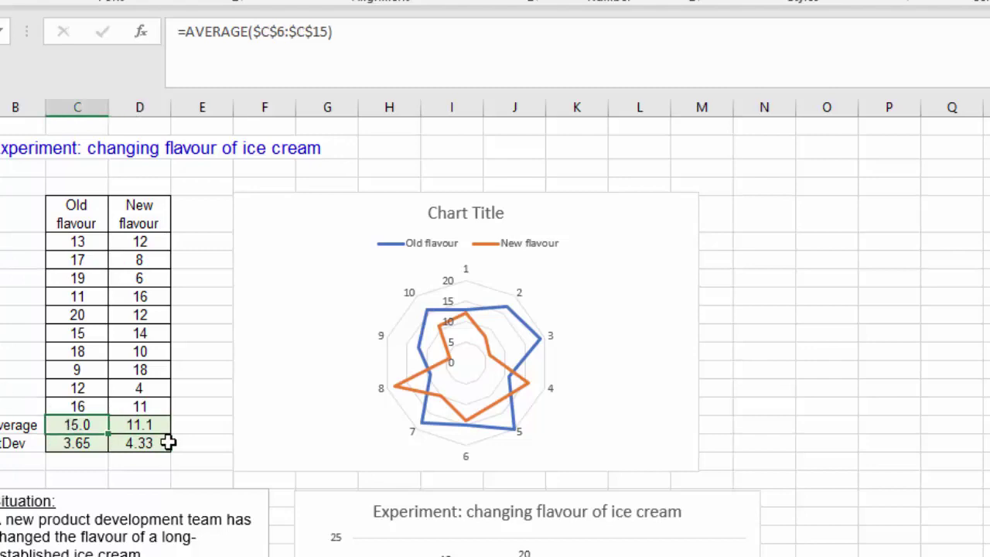
pyautogui.click(903, 342)
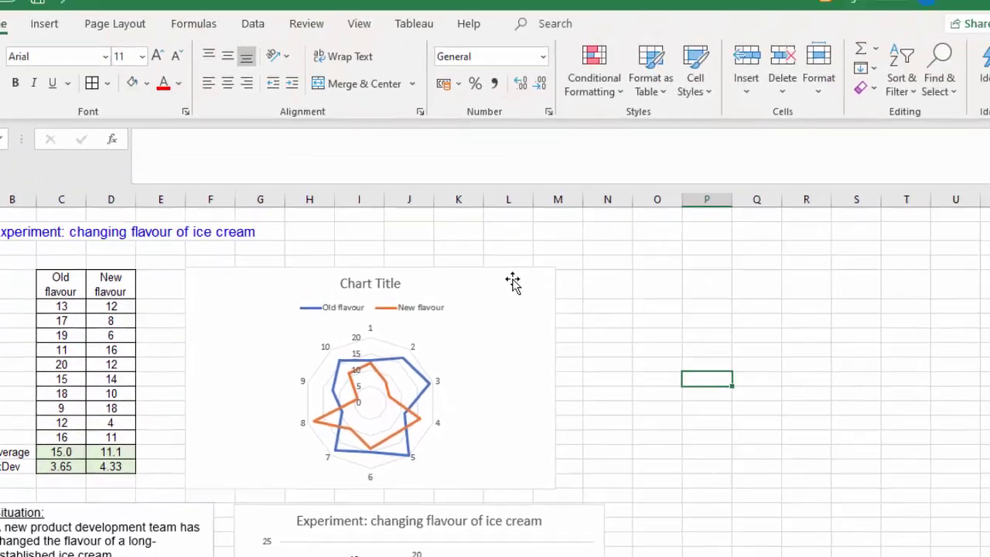
pyautogui.click(492, 289)
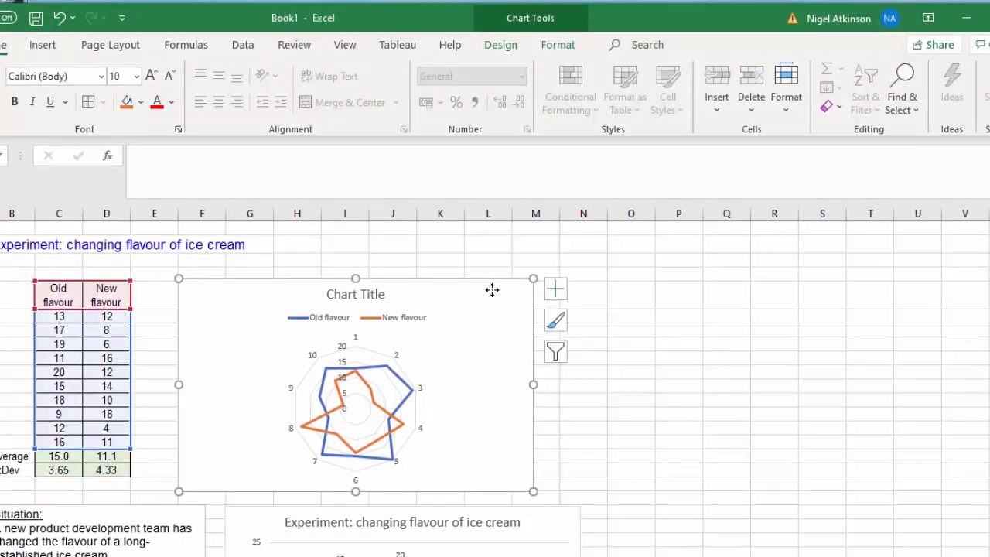
pyautogui.doubleClick(492, 290)
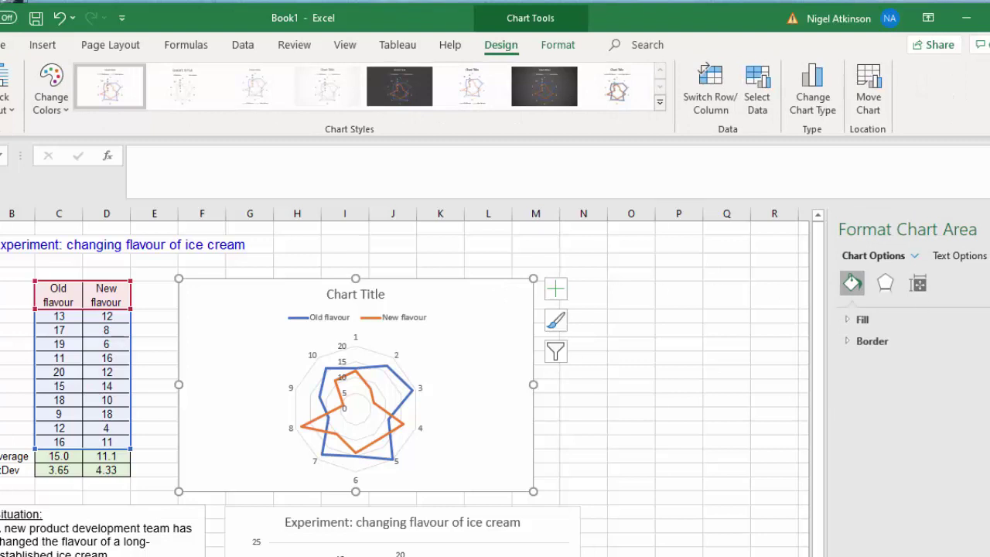
pyautogui.click(982, 228)
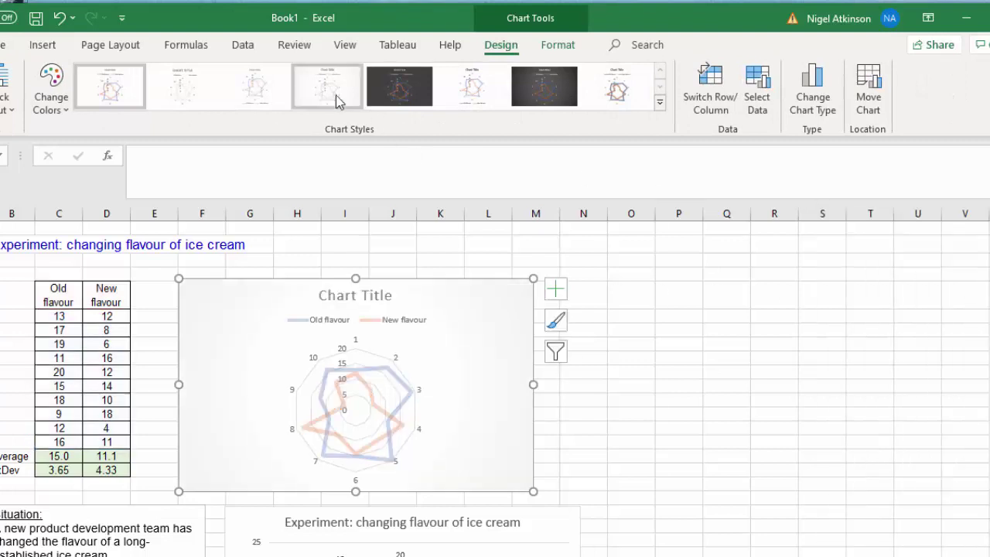